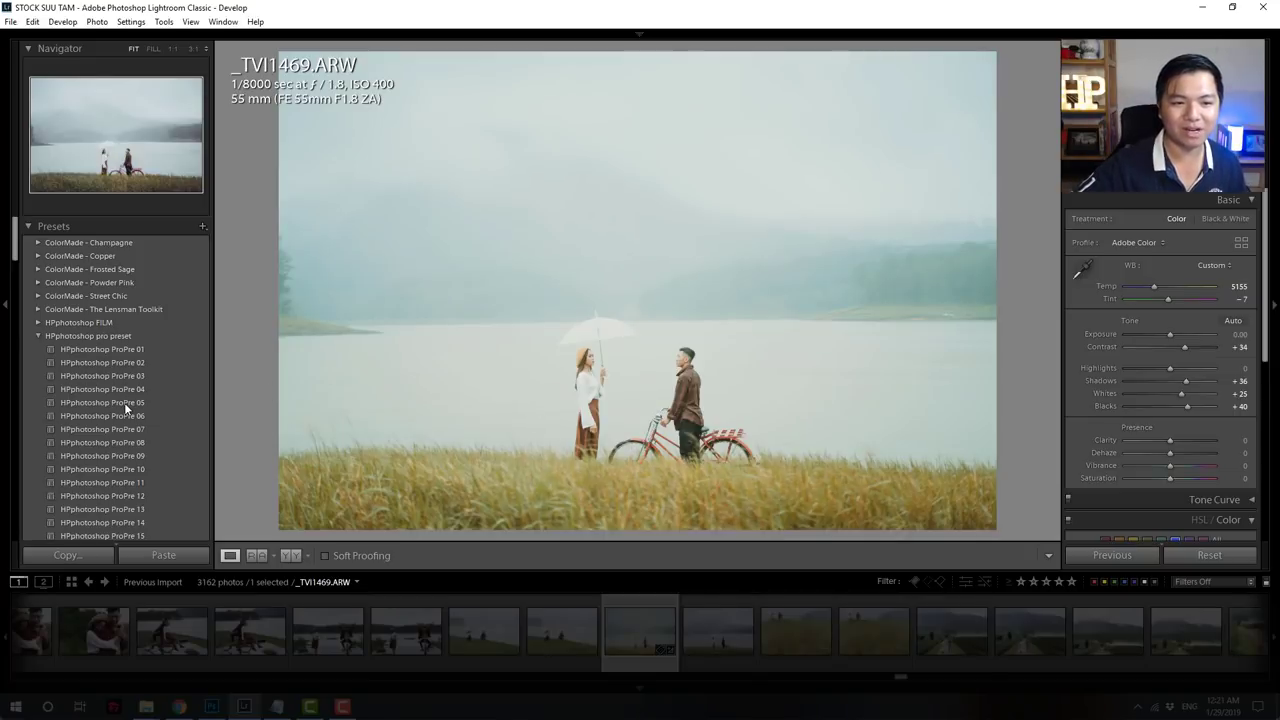
- Preview the HPphotoshop ProPre presets 05 through 14, then apply HPphotoshop ProPre 16
left_click(124, 402)
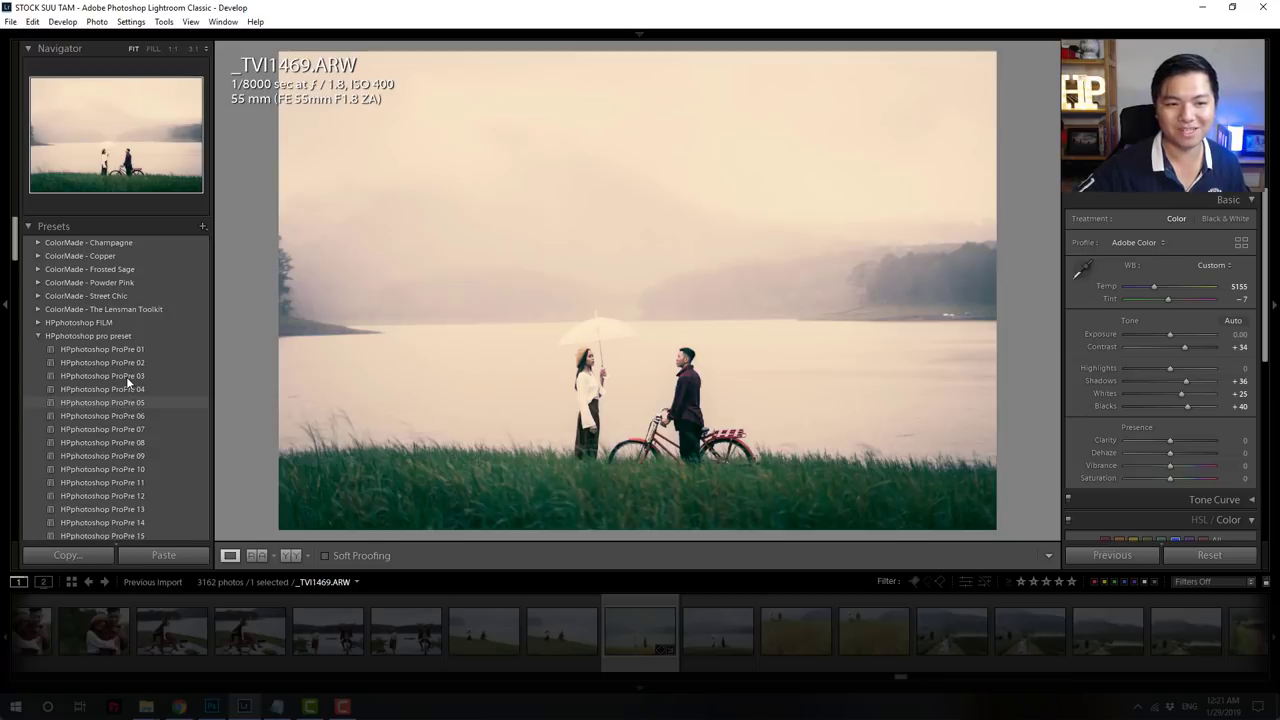
scroll(127, 381, "down", 3)
left_click(127, 381)
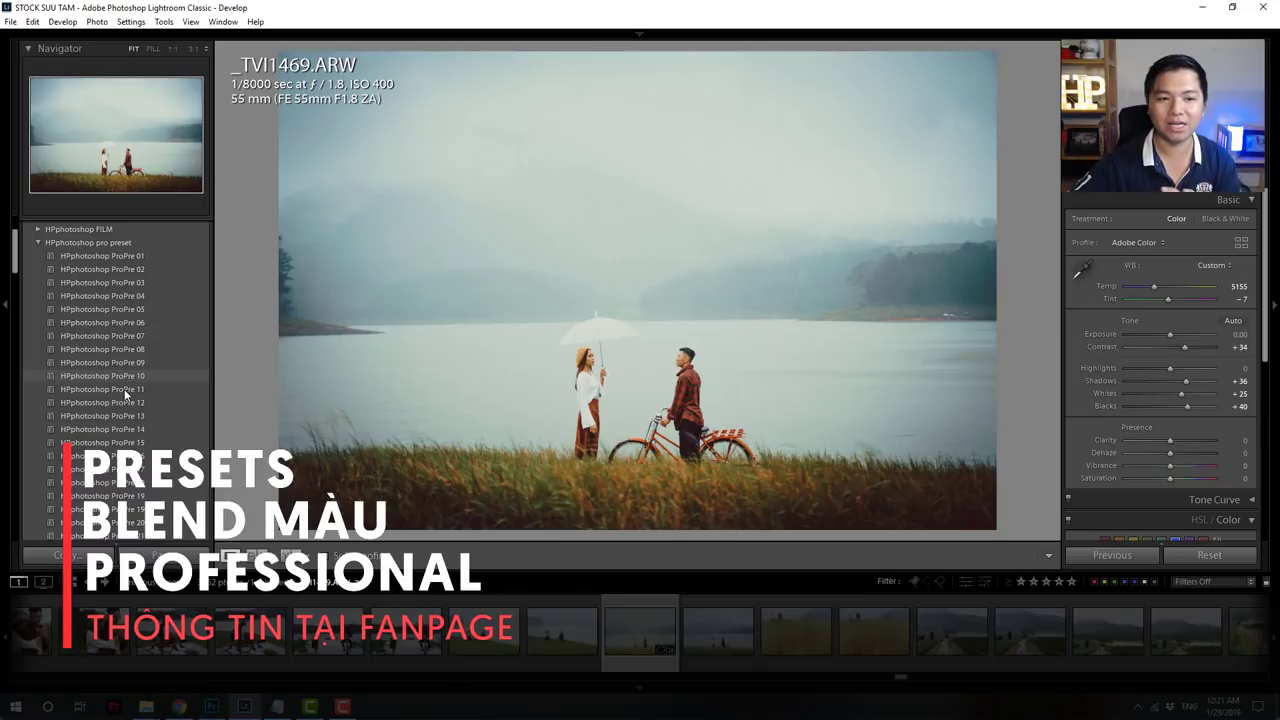
left_click(125, 393)
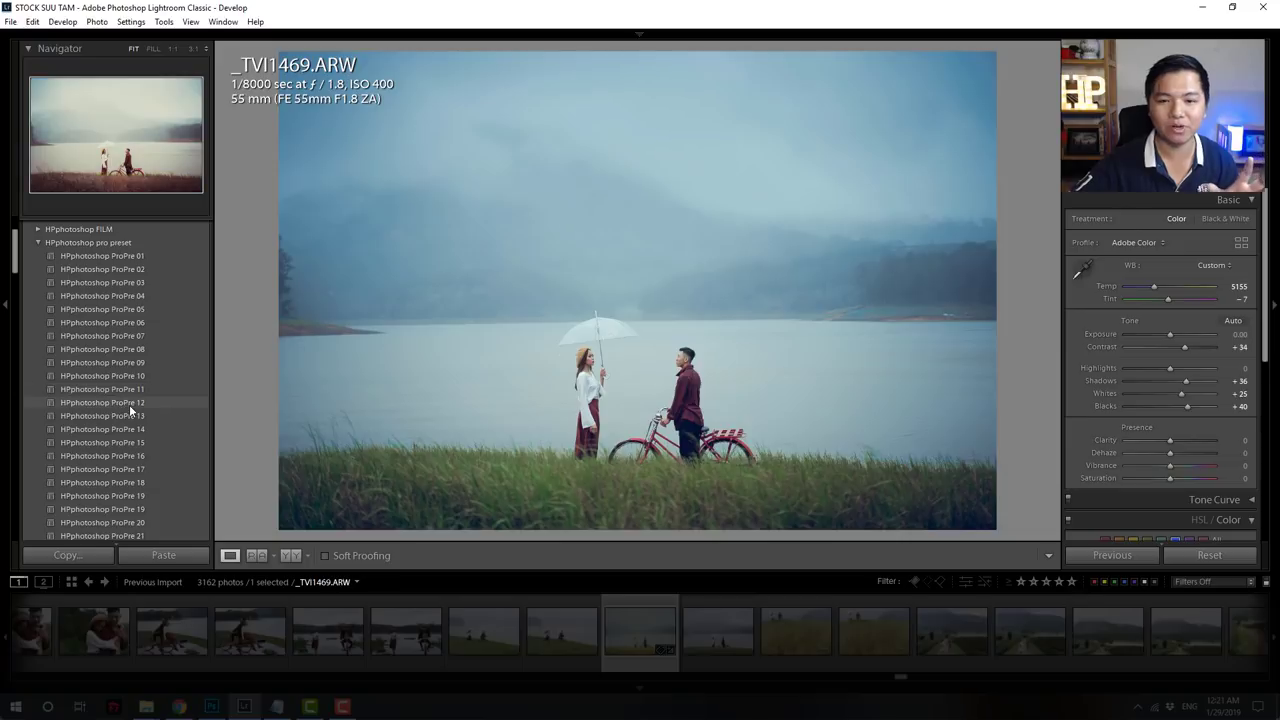
left_click(130, 404)
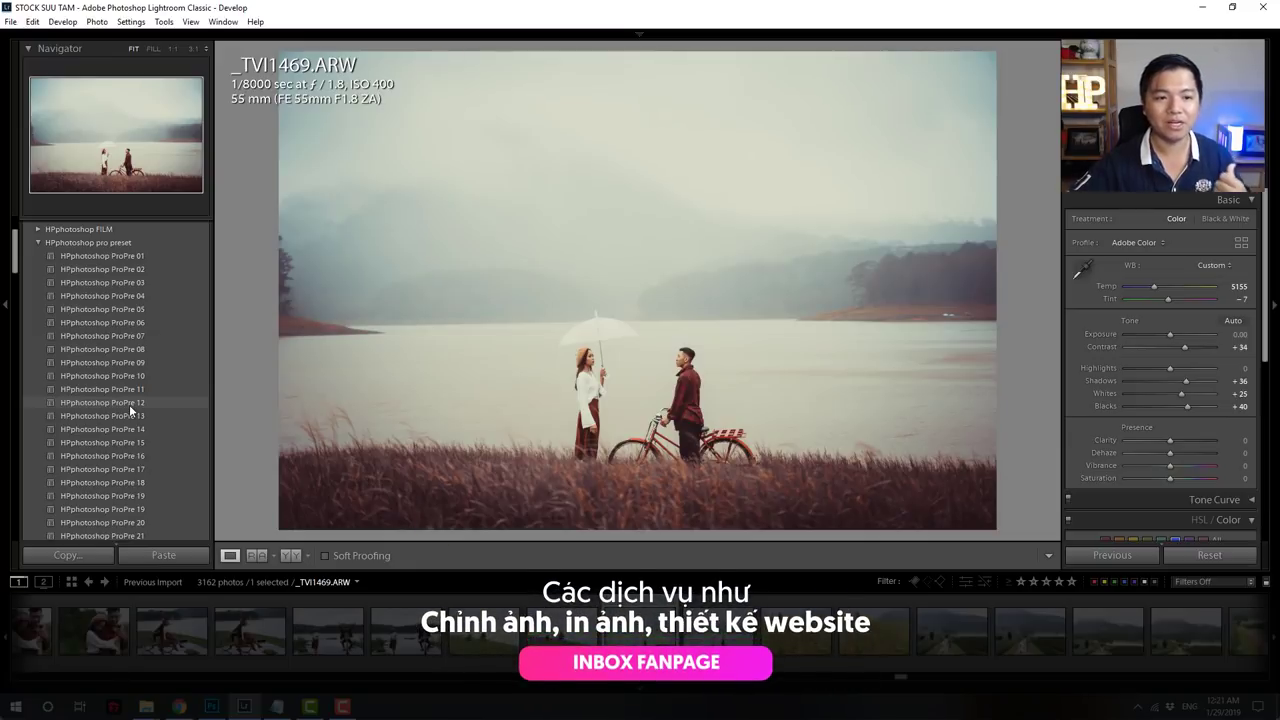
left_click(128, 431)
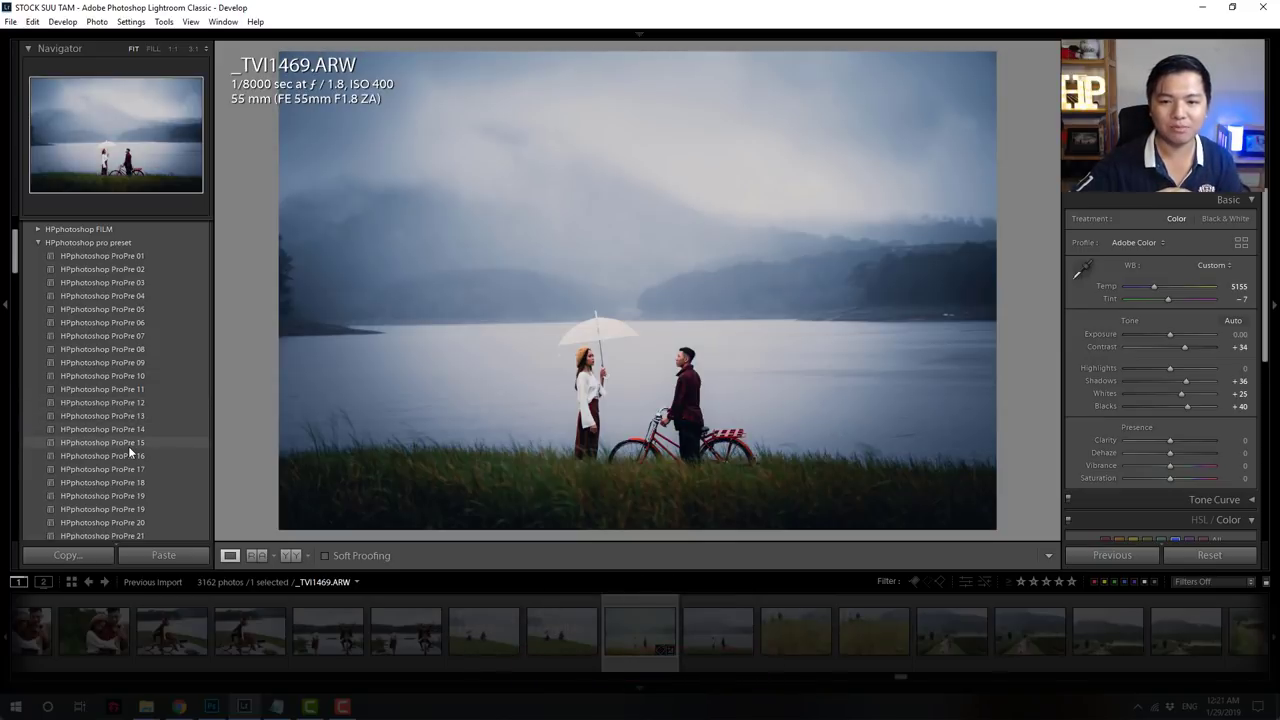
left_click(128, 447)
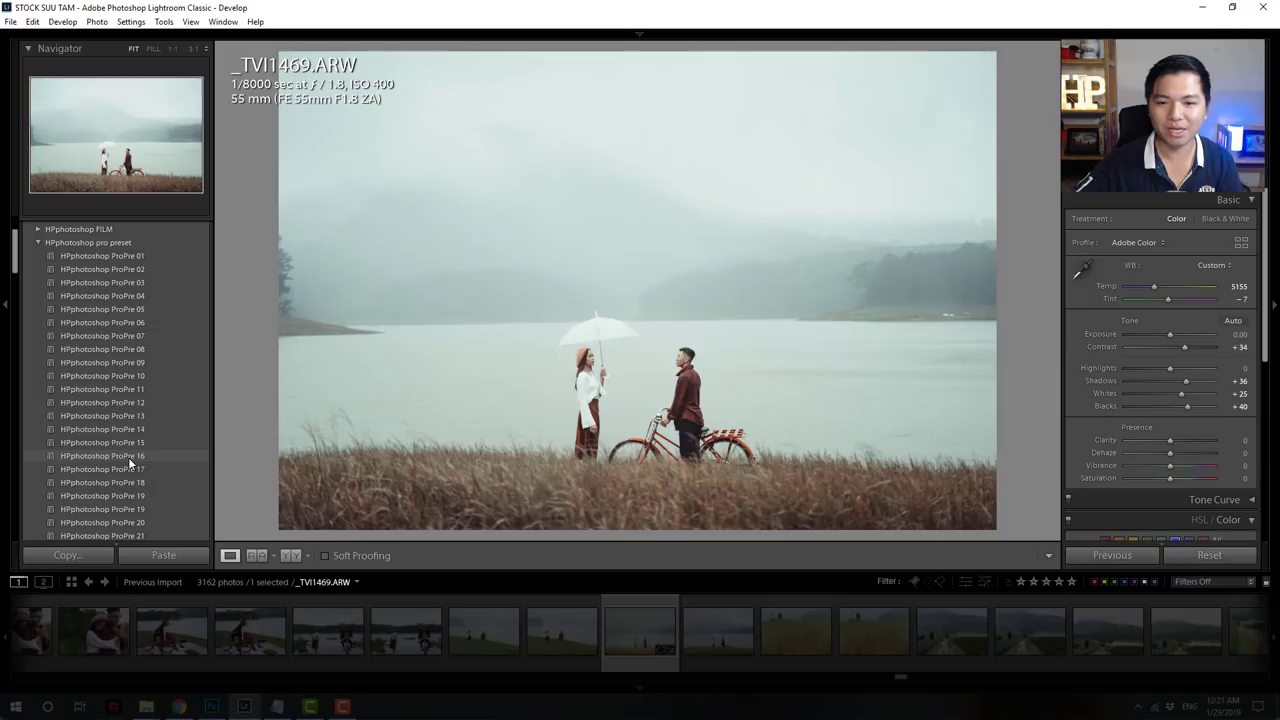
left_click(129, 457)
left_click(129, 458)
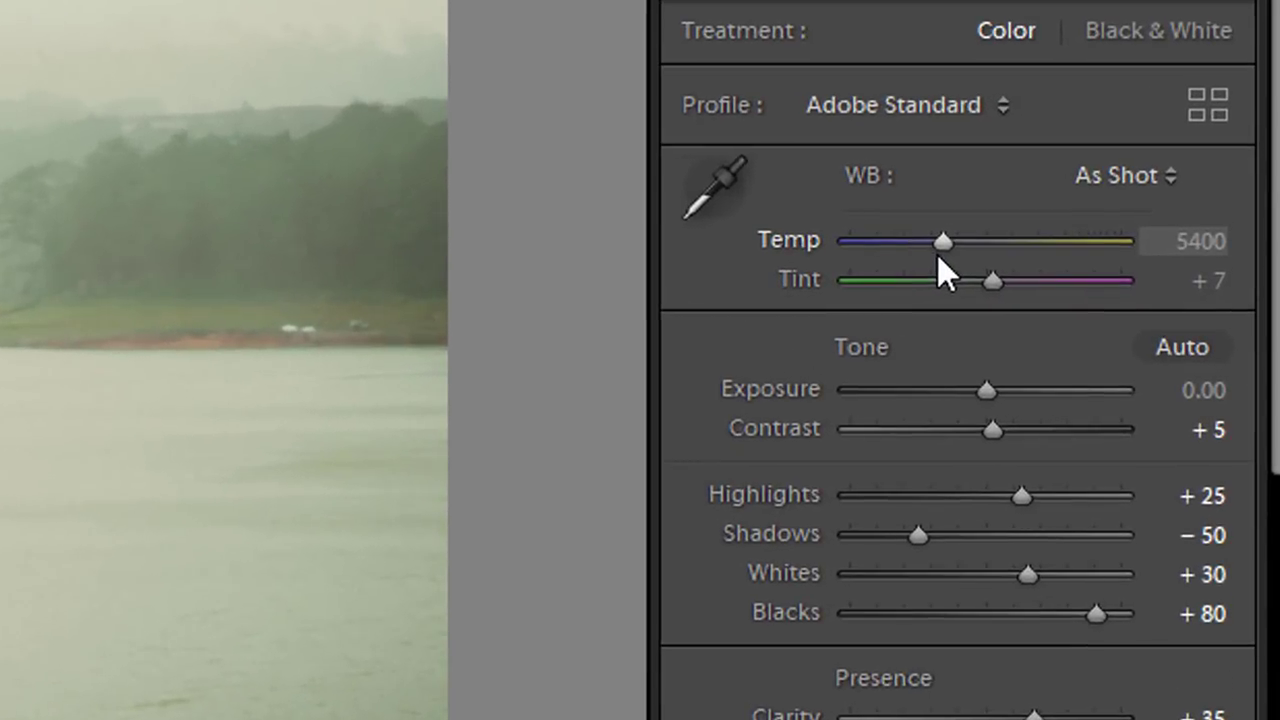
- Set Temp to 4727 and Tint to +32, then reset Shadows and lower it to -20
left_click_drag(937, 254, 918, 249)
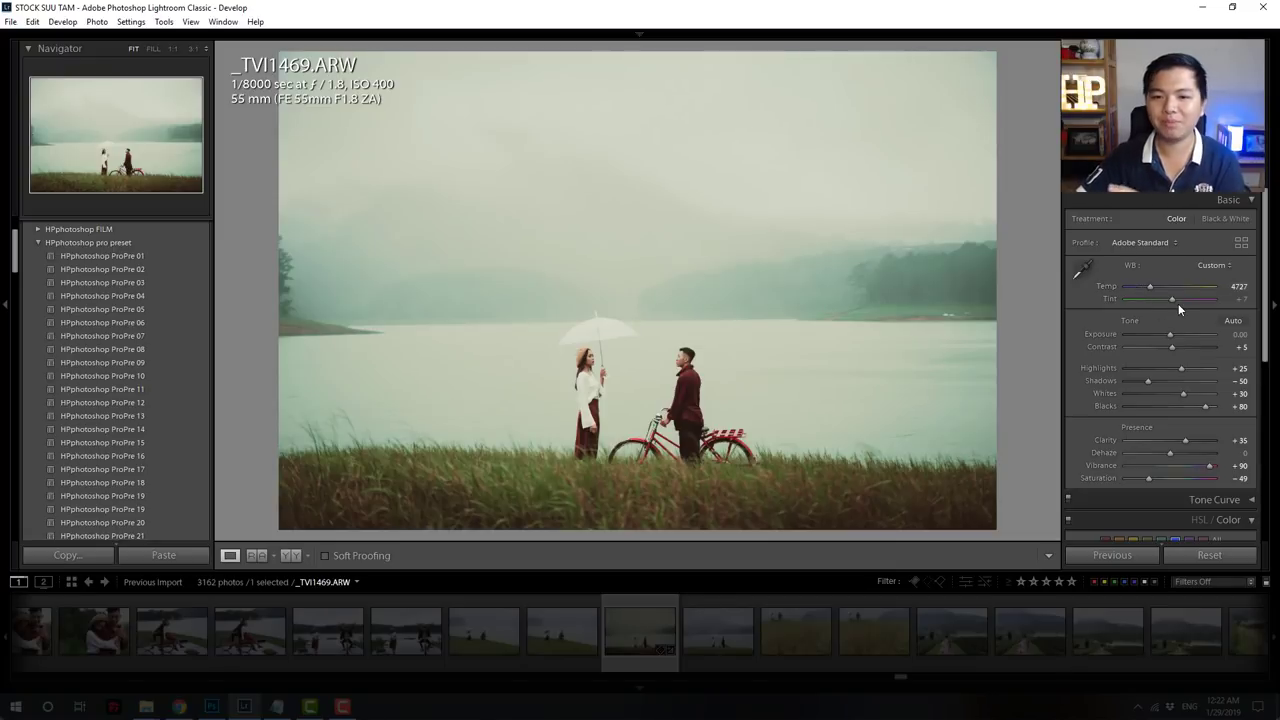
left_click_drag(1178, 303, 1179, 300)
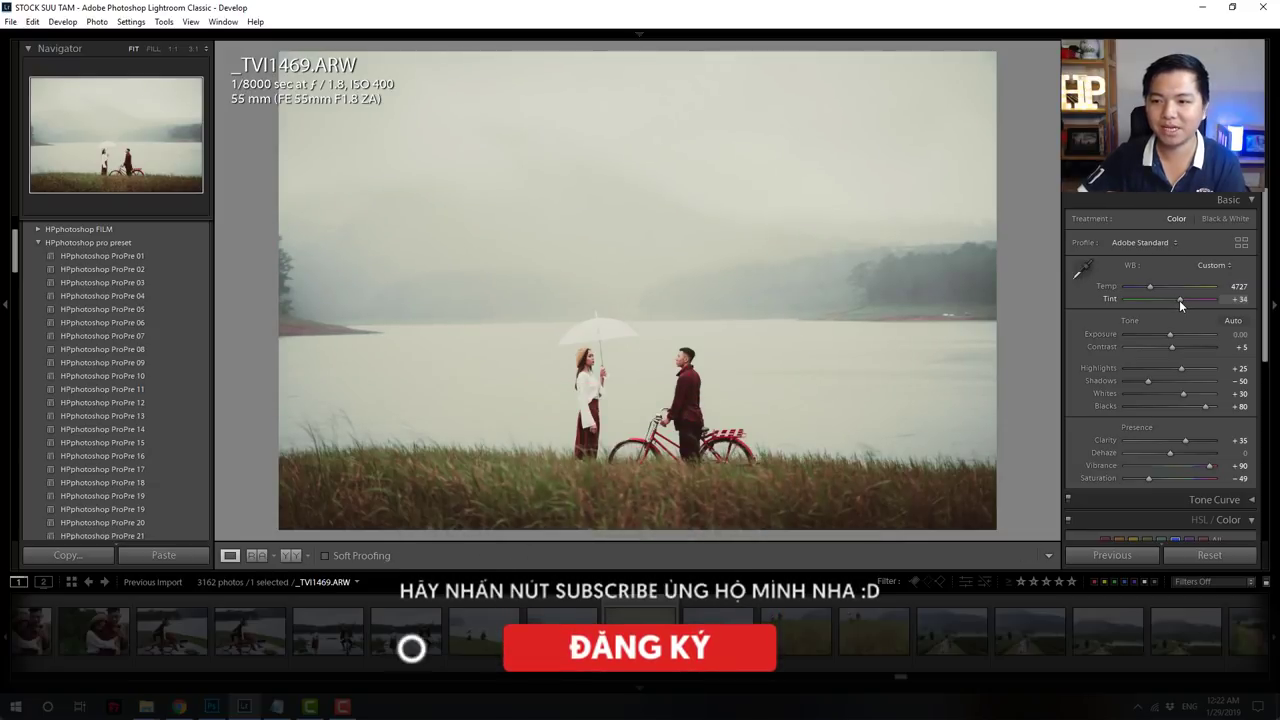
left_click_drag(1178, 300, 1176, 310)
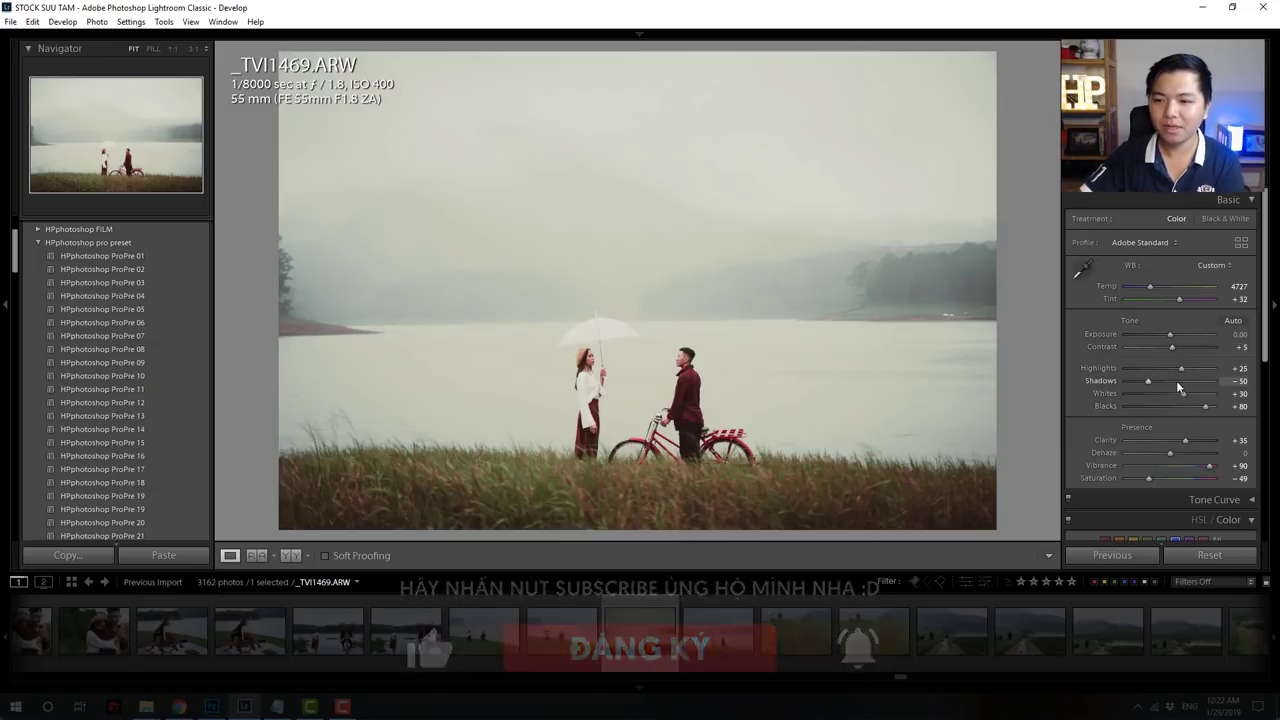
double_click(1171, 381)
left_click_drag(1171, 380, 1150, 381)
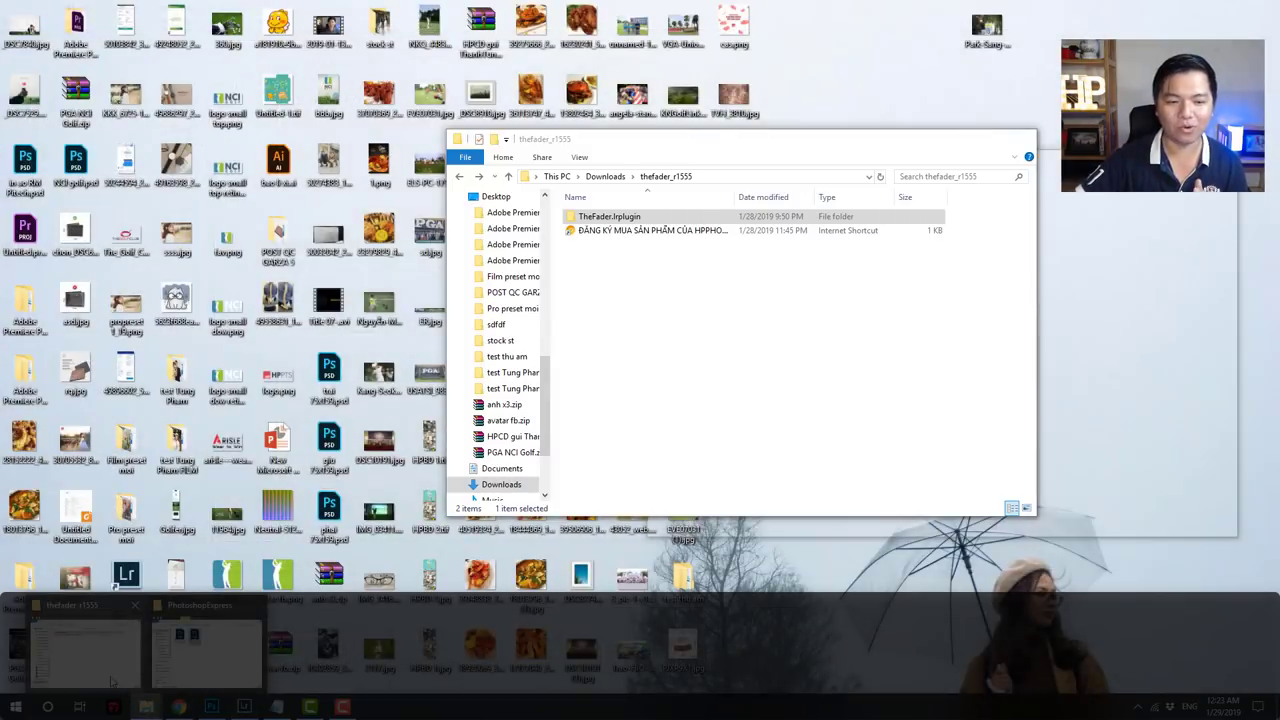
left_click(200, 640)
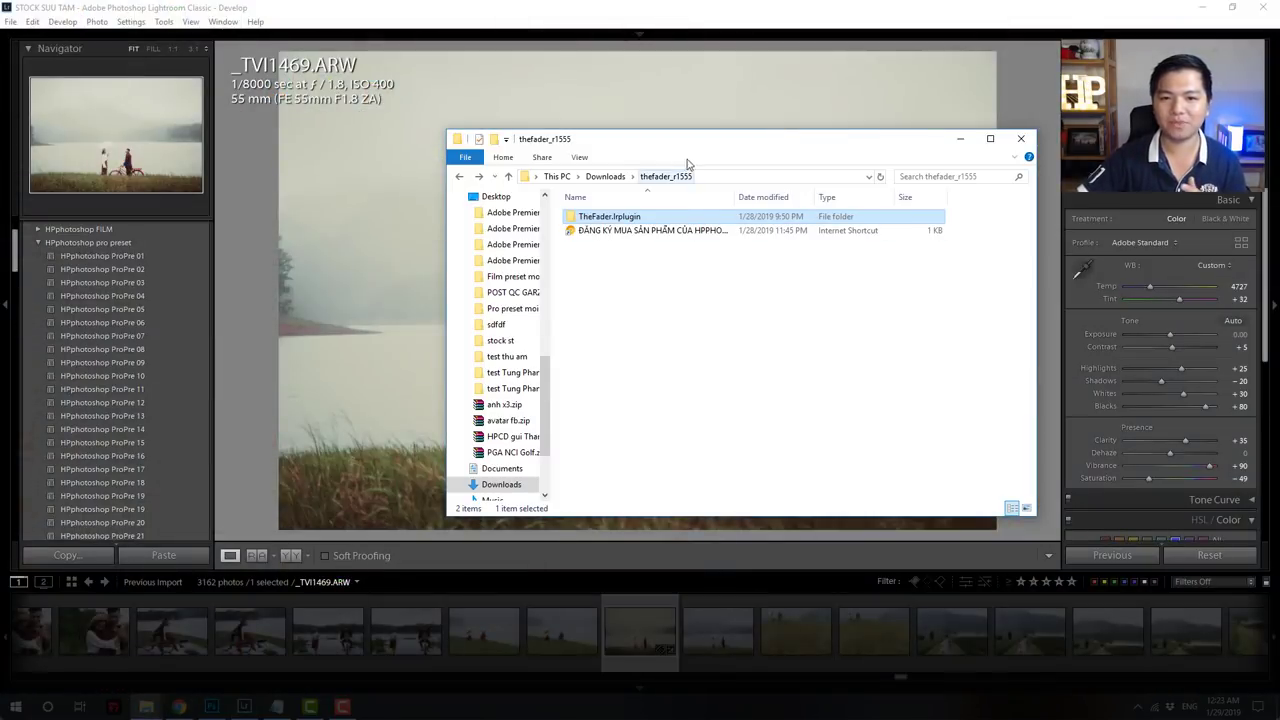
left_click_drag(687, 162, 820, 187)
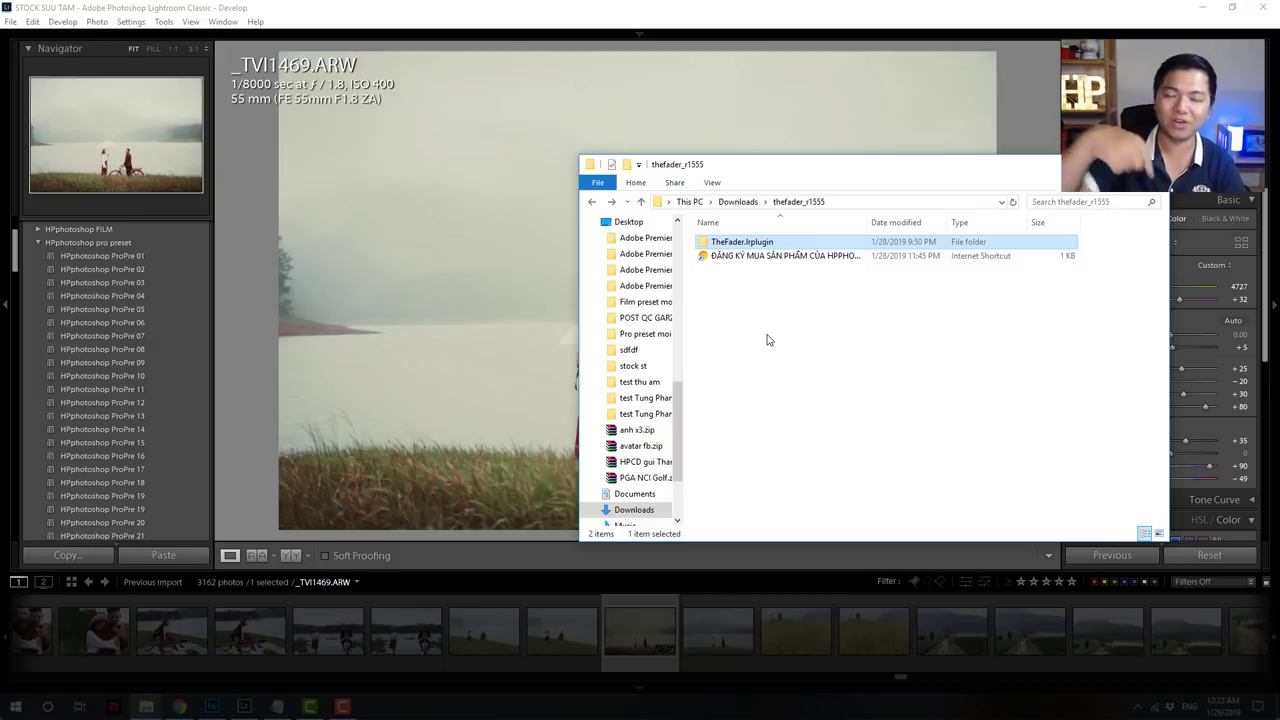
left_click(765, 320)
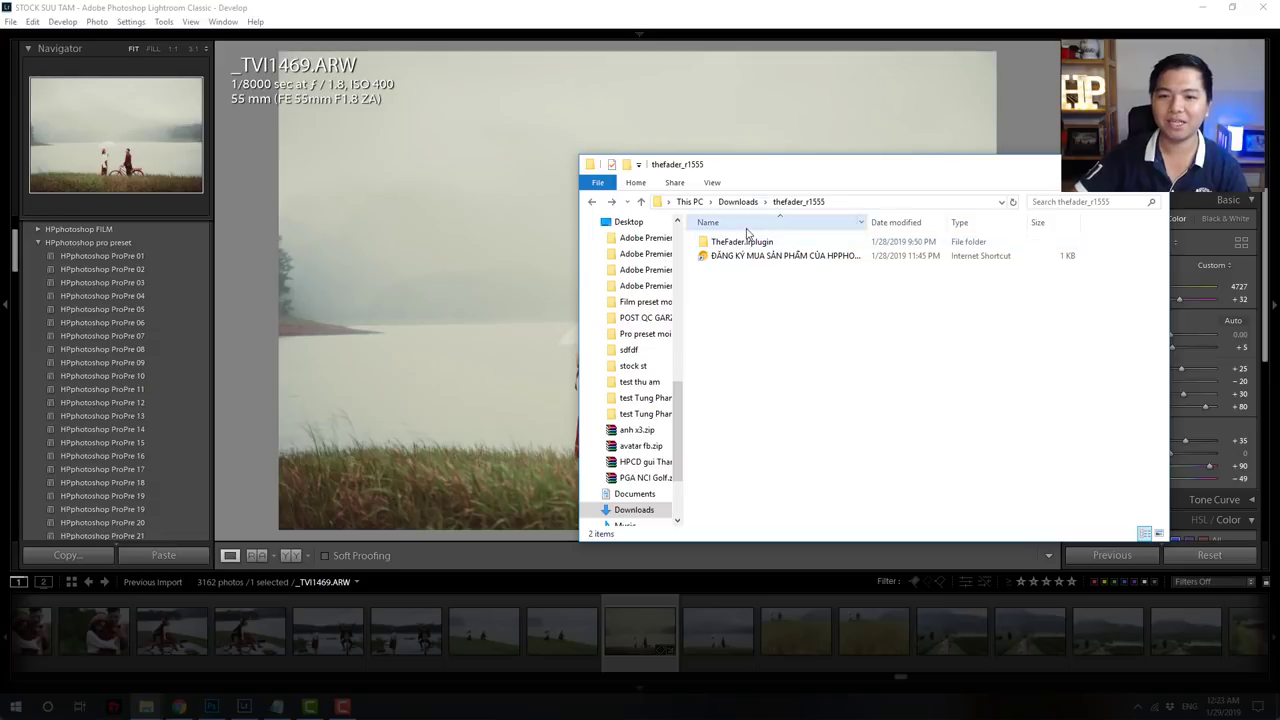
left_click(74, 53)
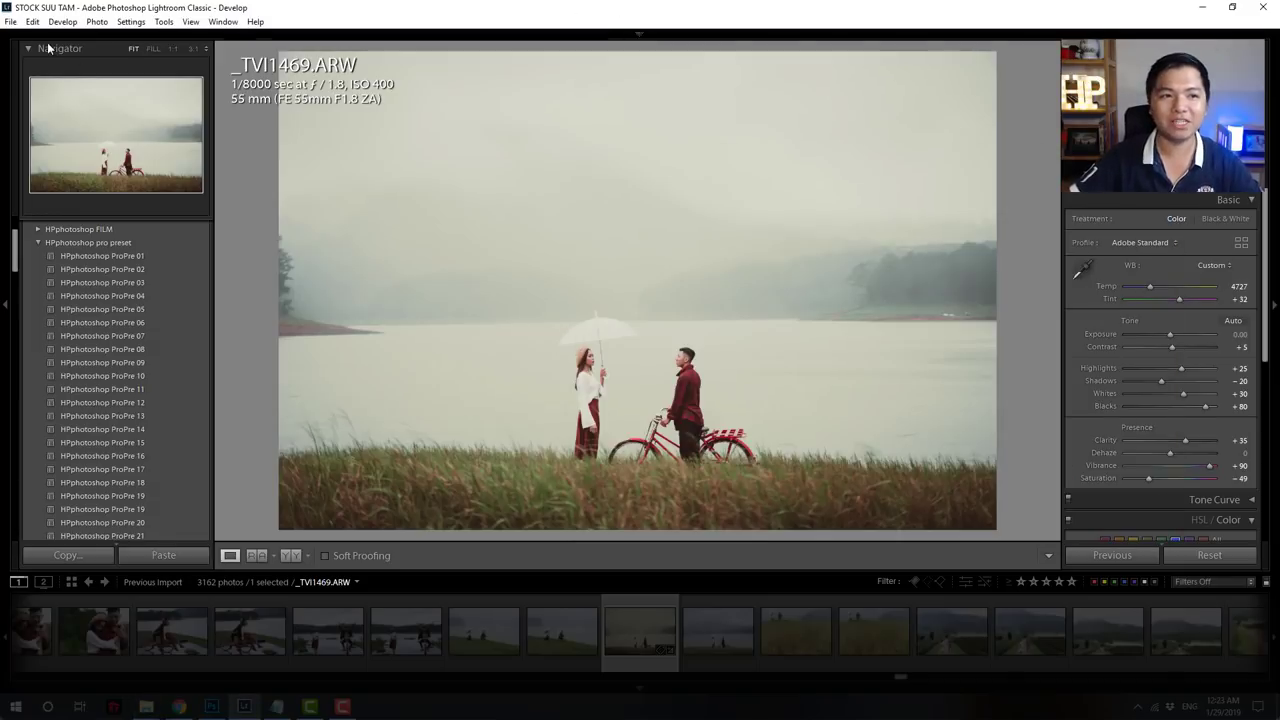
- Open the Plug-in Manager from the File menu and remove the existing The Fader plug-in
left_click(14, 22)
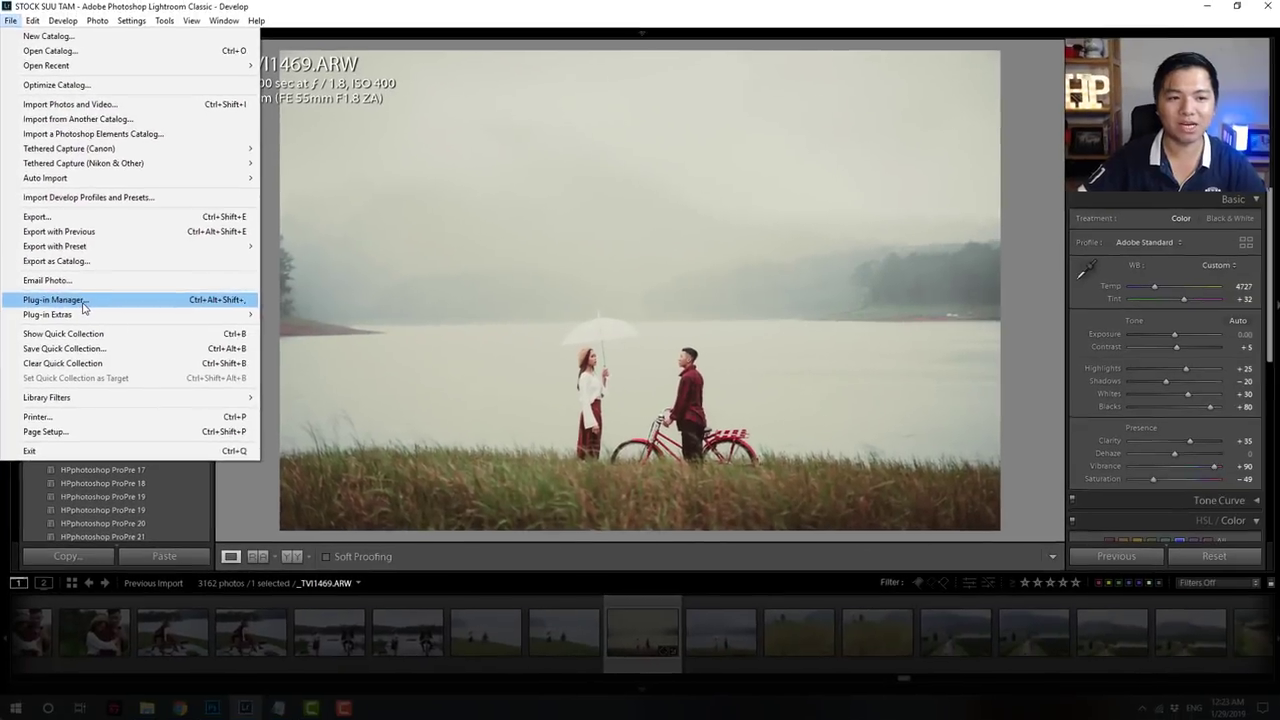
left_click(237, 305)
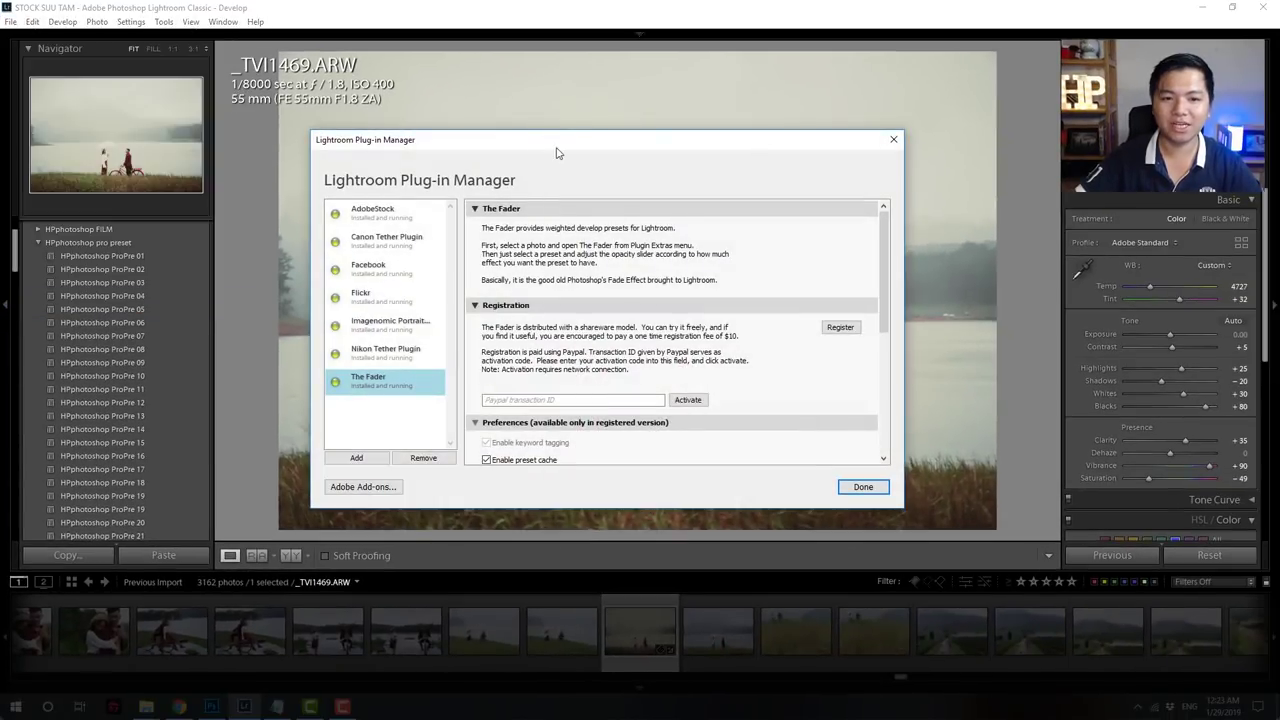
left_click_drag(558, 153, 573, 132)
left_click(455, 438)
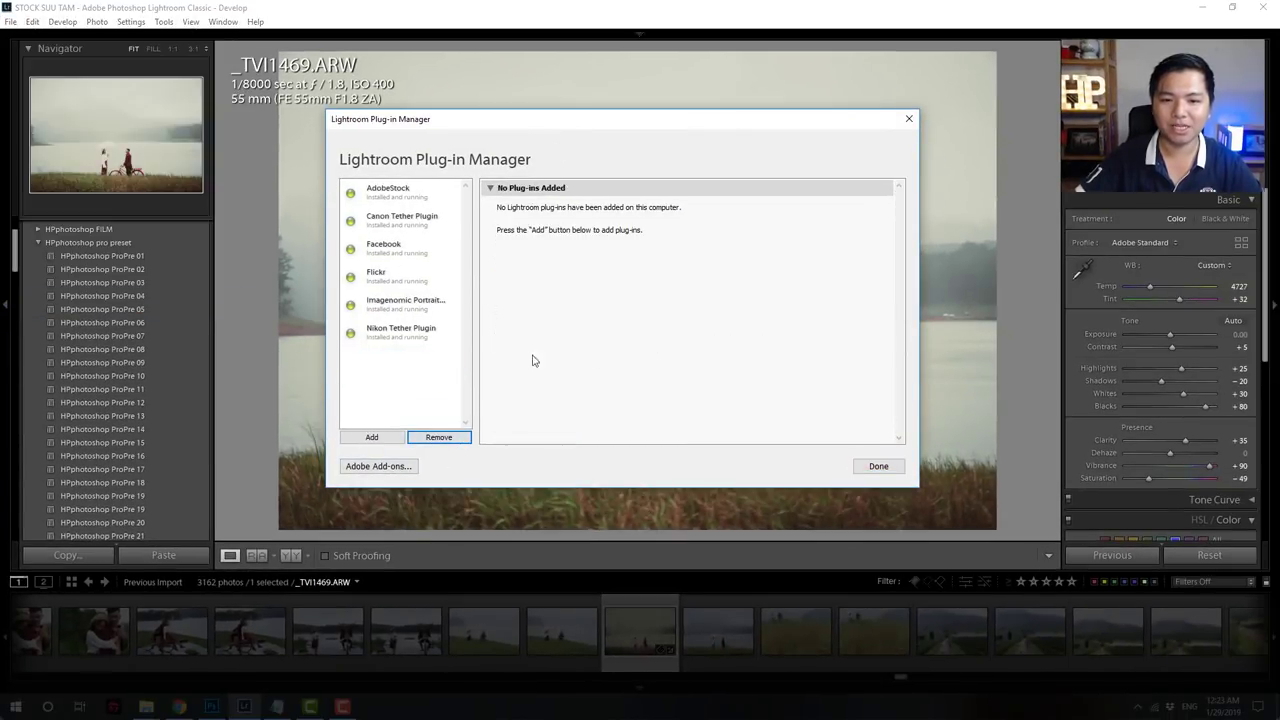
left_click(407, 405)
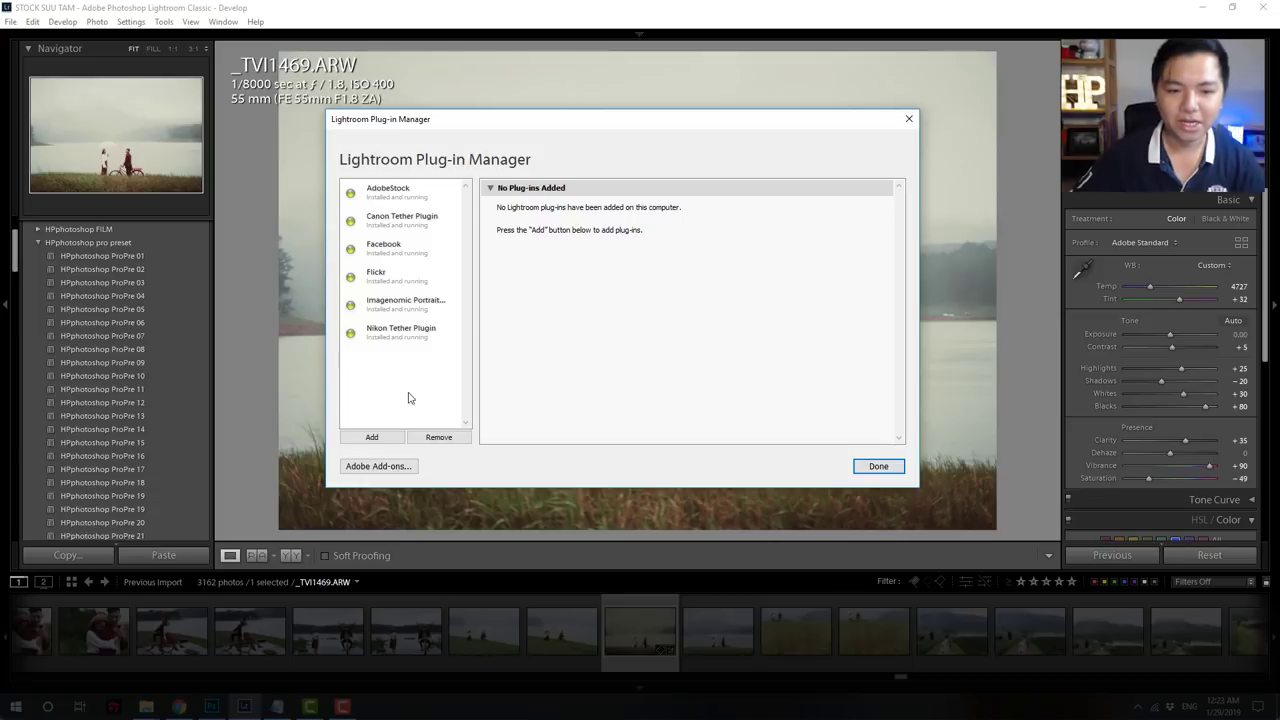
- Add the TheFader.lrplugin folder as a plug-in, review its status, and close the manager
left_click(381, 440)
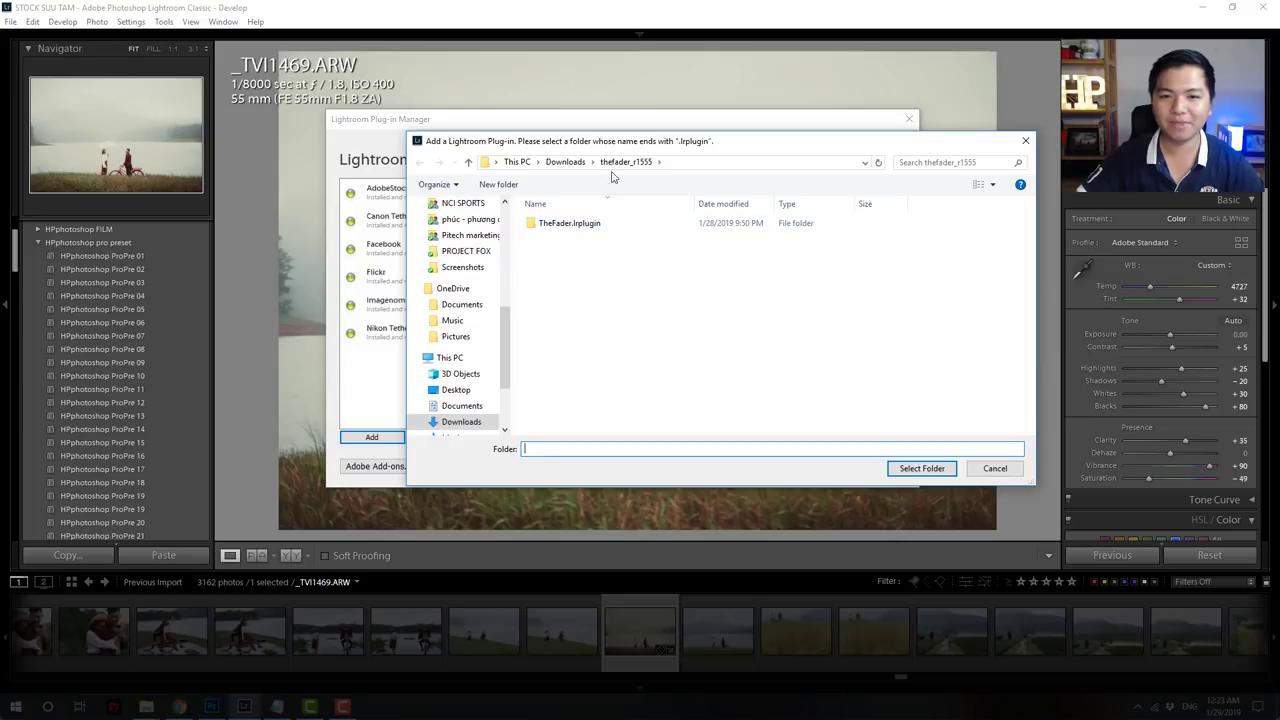
left_click_drag(632, 141, 705, 128)
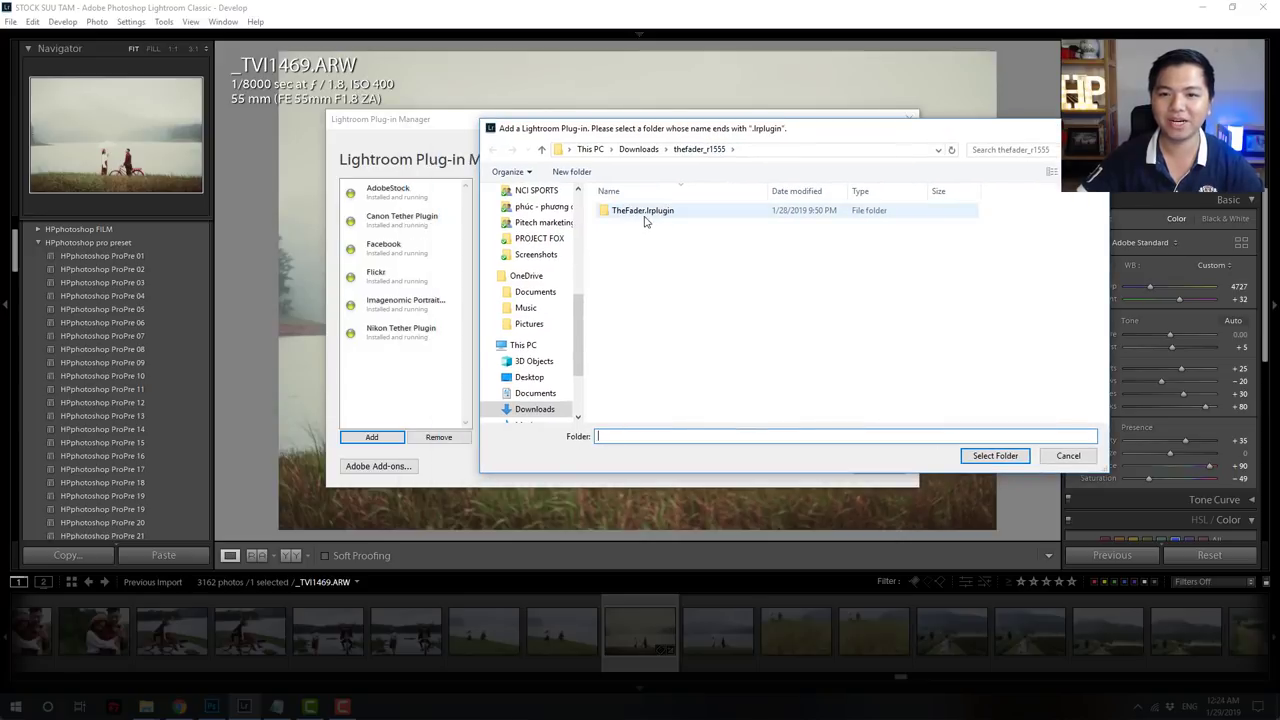
mouse_move(643, 211)
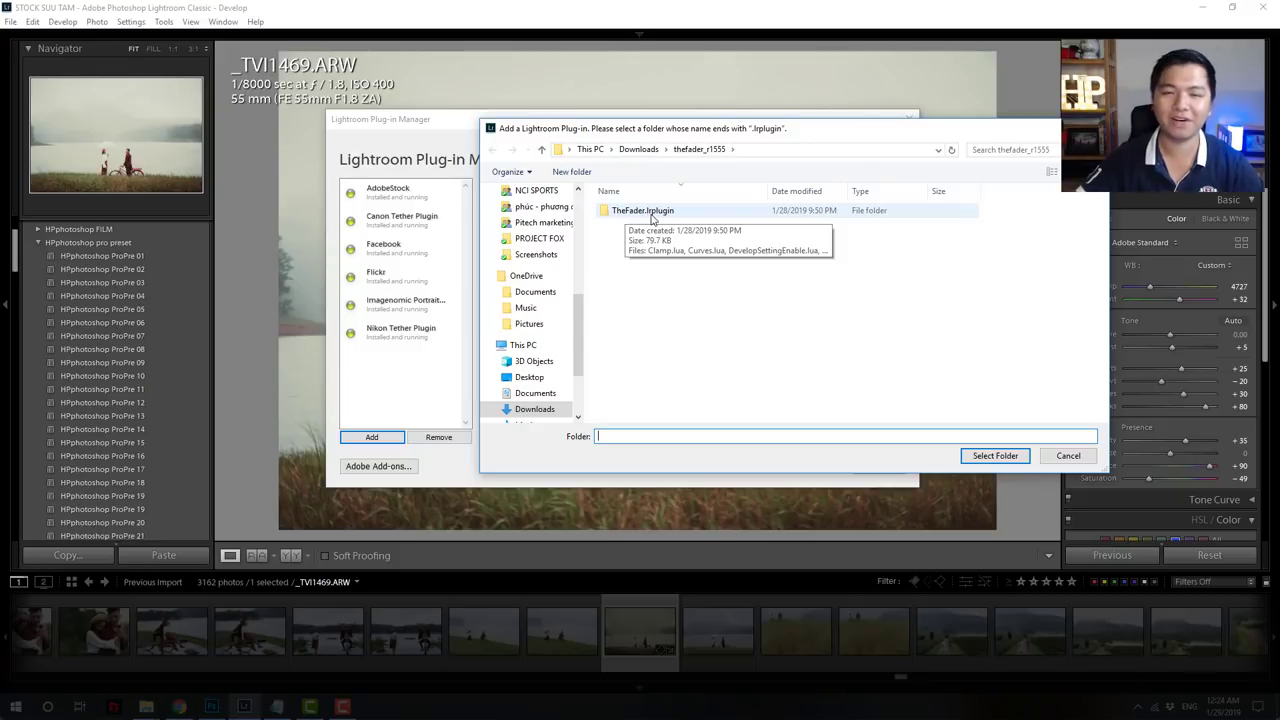
left_click(651, 214)
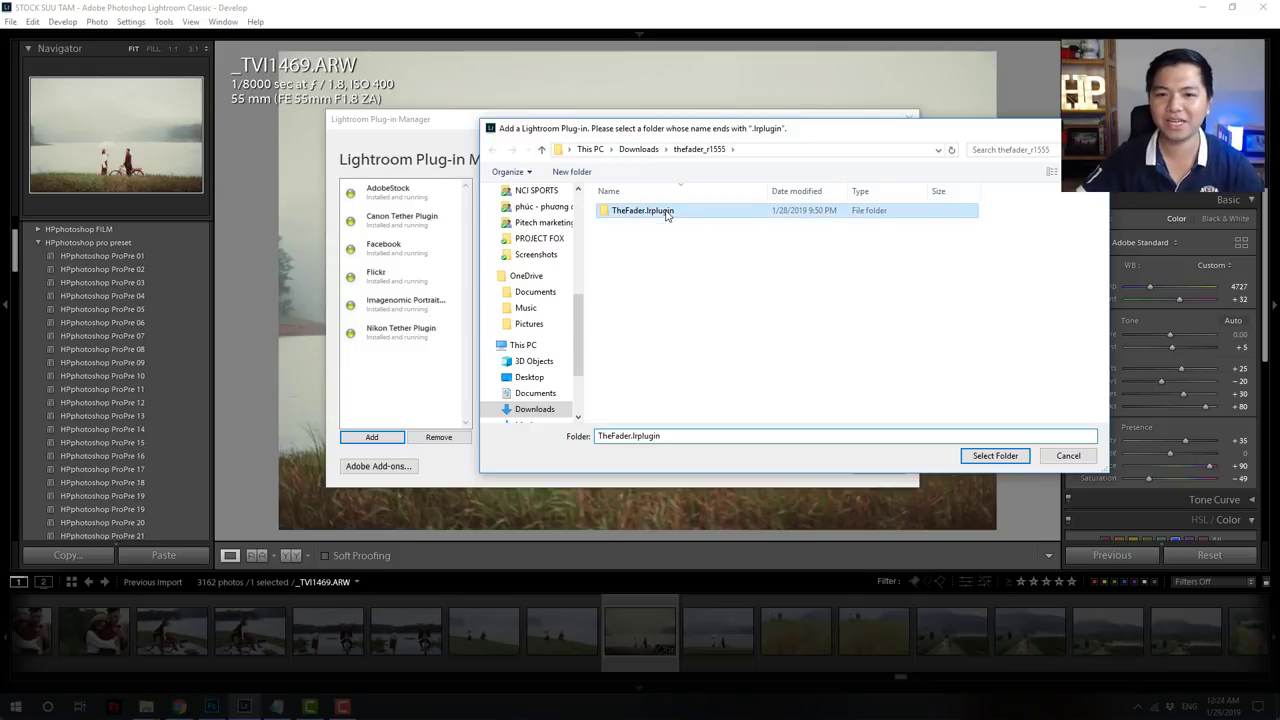
left_click(996, 456)
scroll(763, 326, "down", 5)
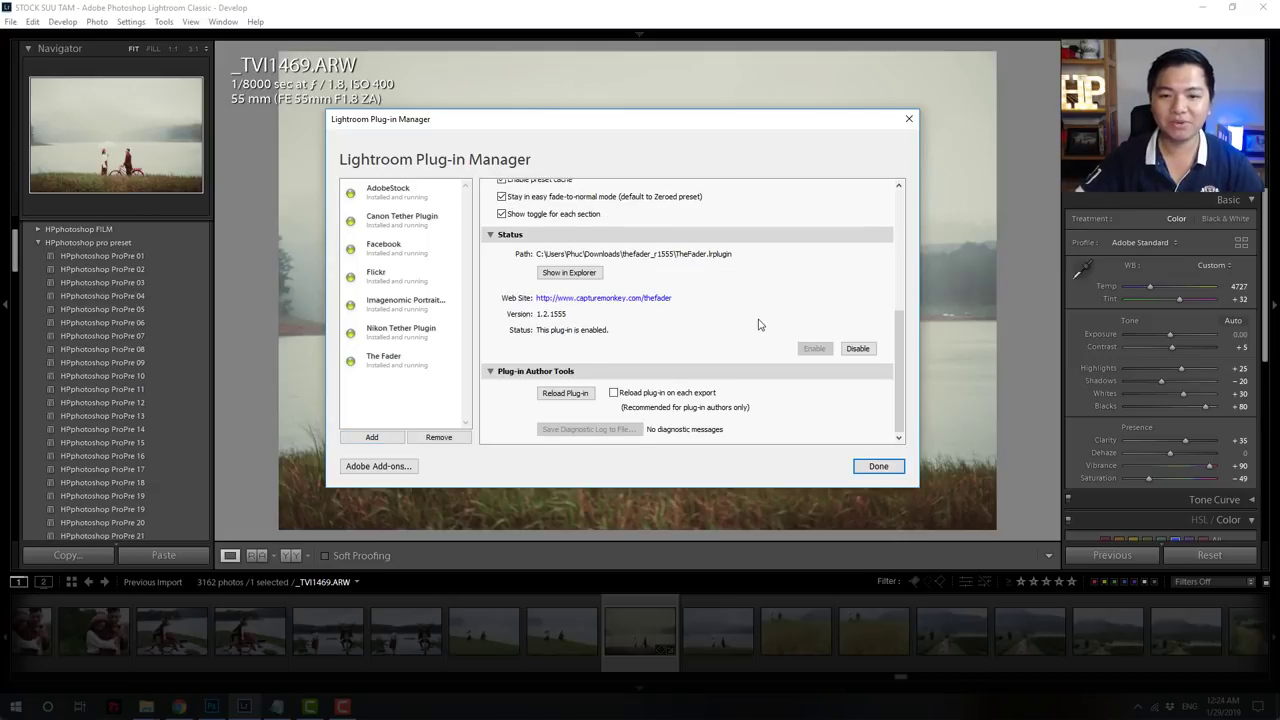
scroll(780, 326, "up", 5)
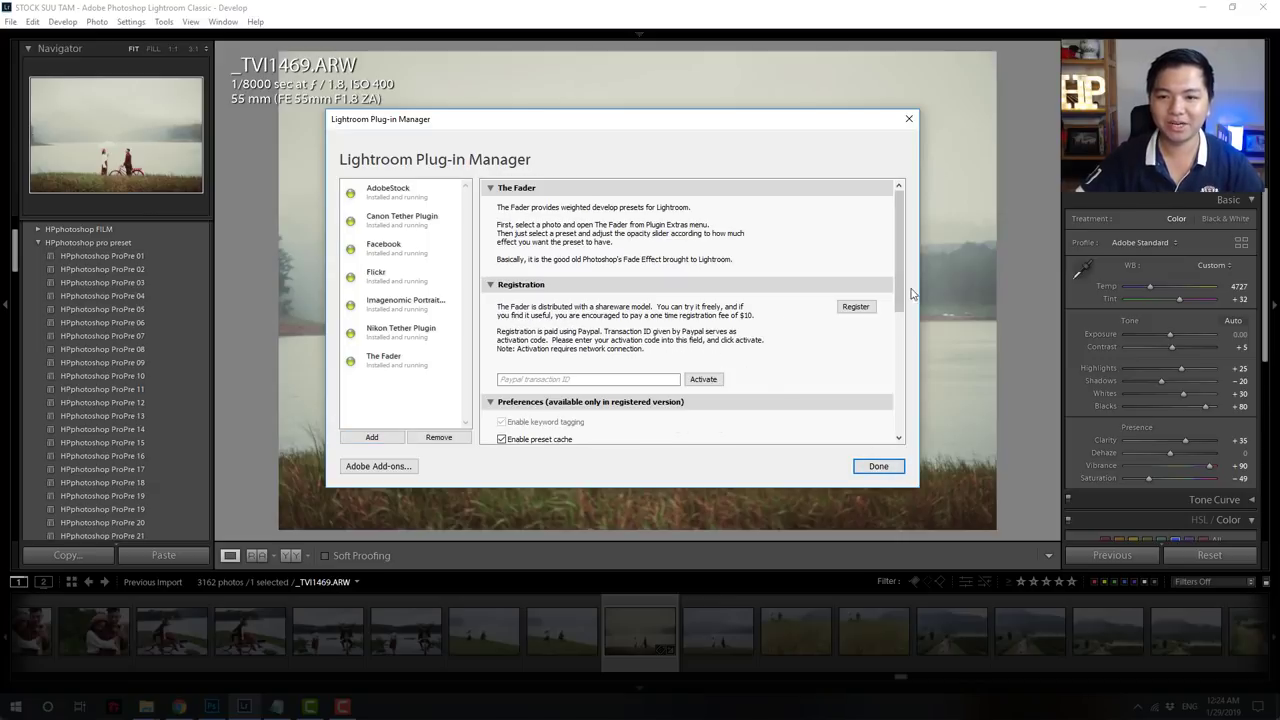
scroll(903, 308, "down", 5)
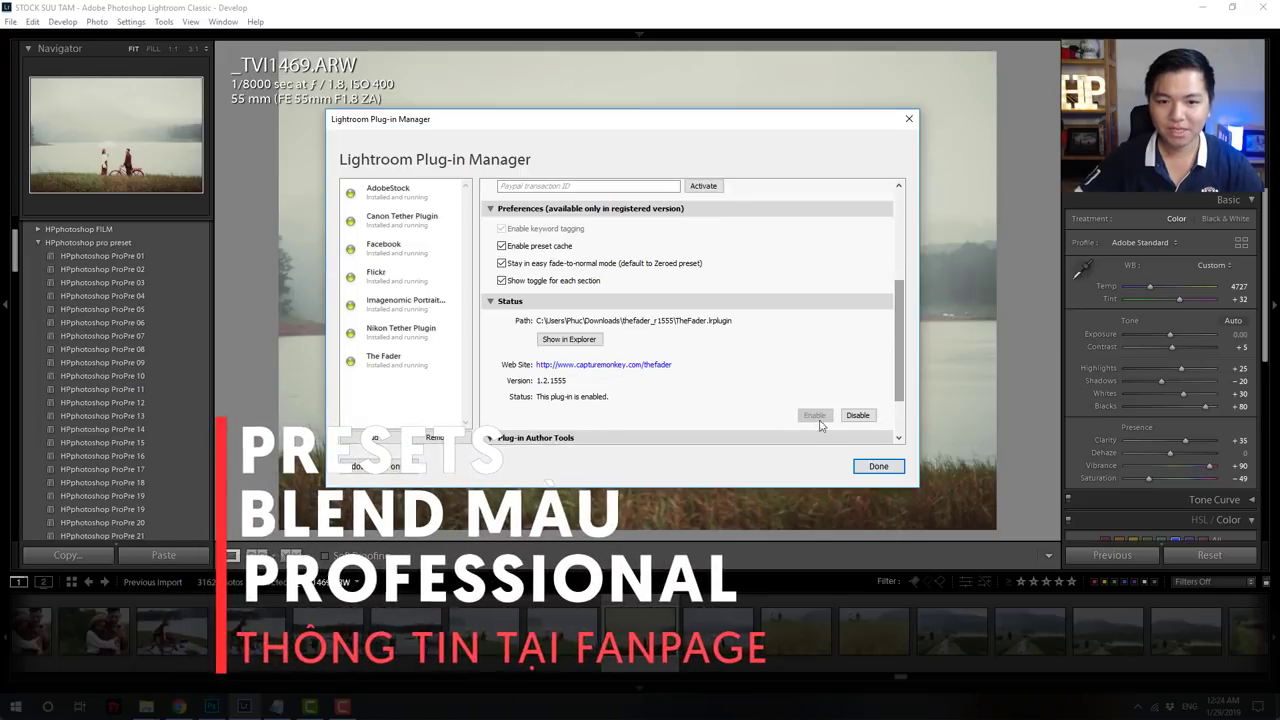
left_click(878, 467)
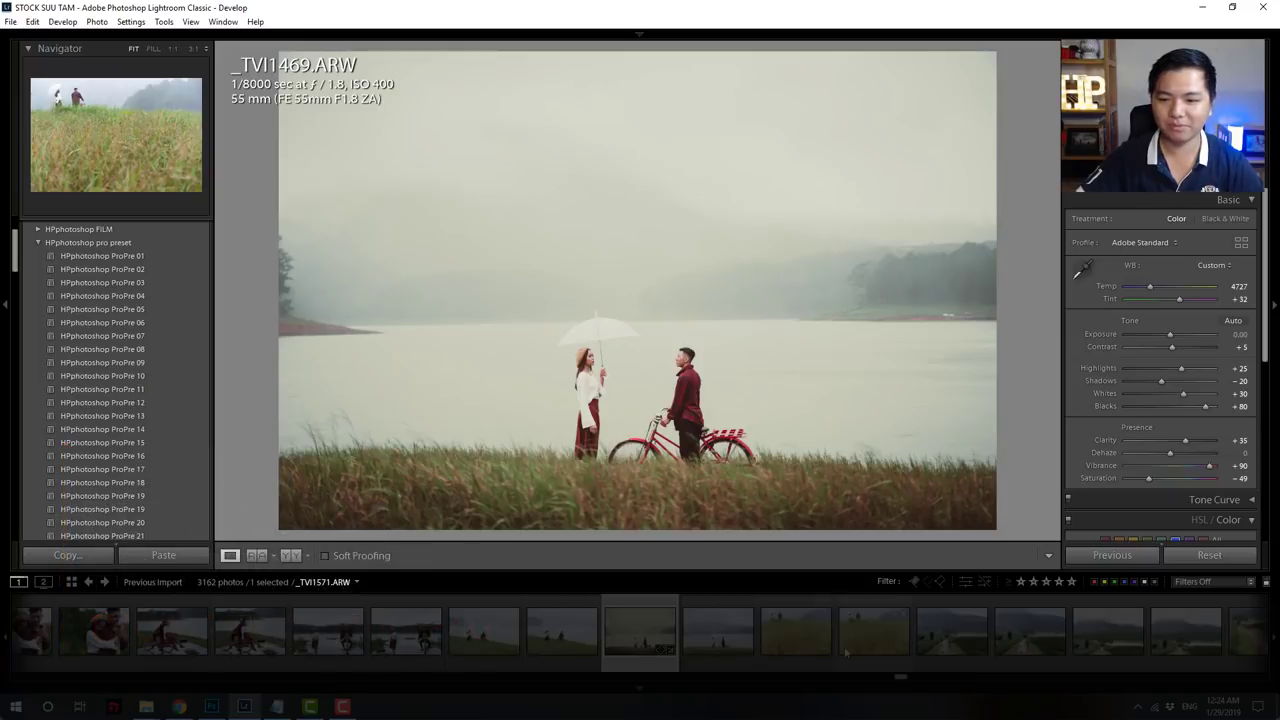
- Select the next lakeside couple photo in the filmstrip and scroll the Presets panel down
left_click(714, 660)
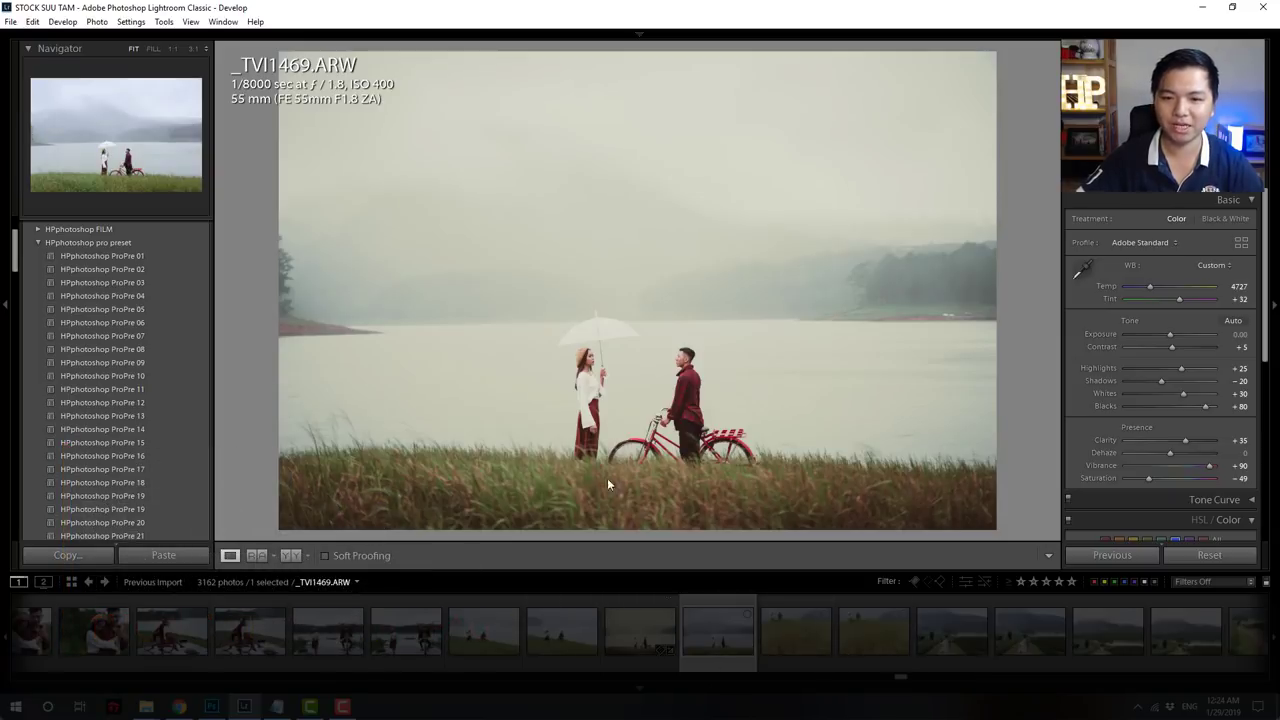
scroll(125, 343, "down", 5)
scroll(125, 343, "down", 3)
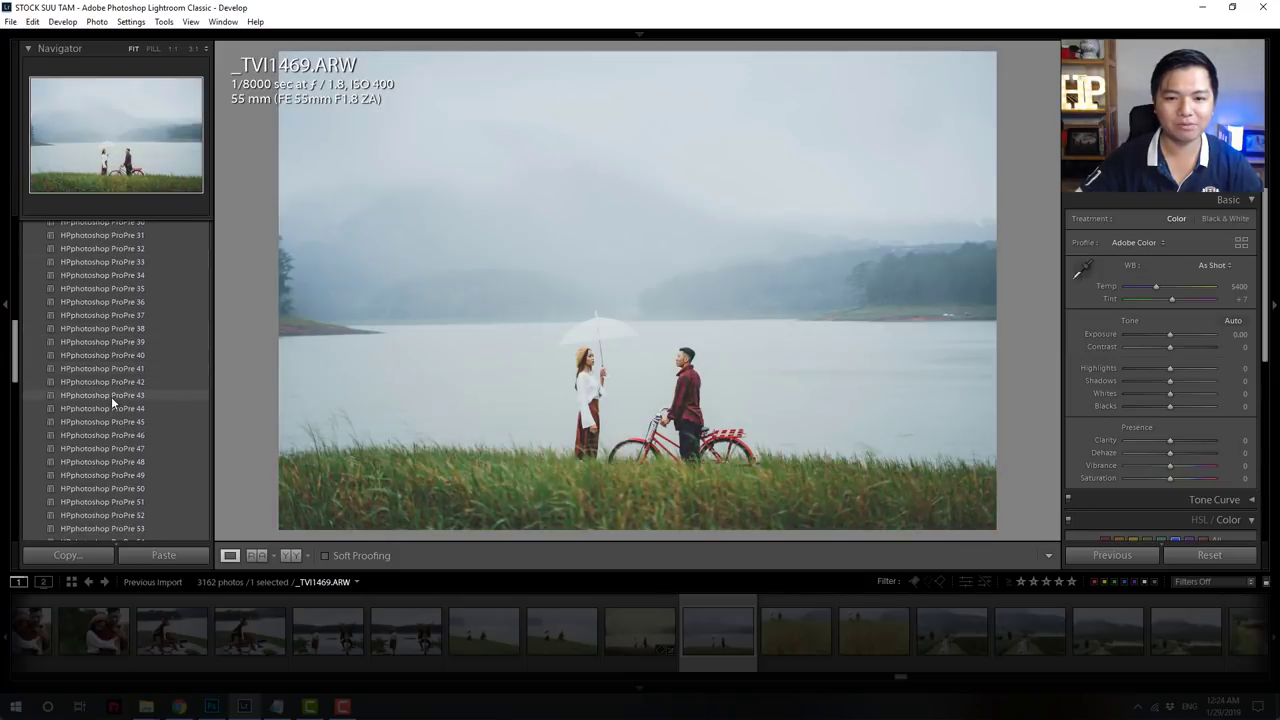
scroll(111, 396, "down", 5)
scroll(111, 396, "down", 5)
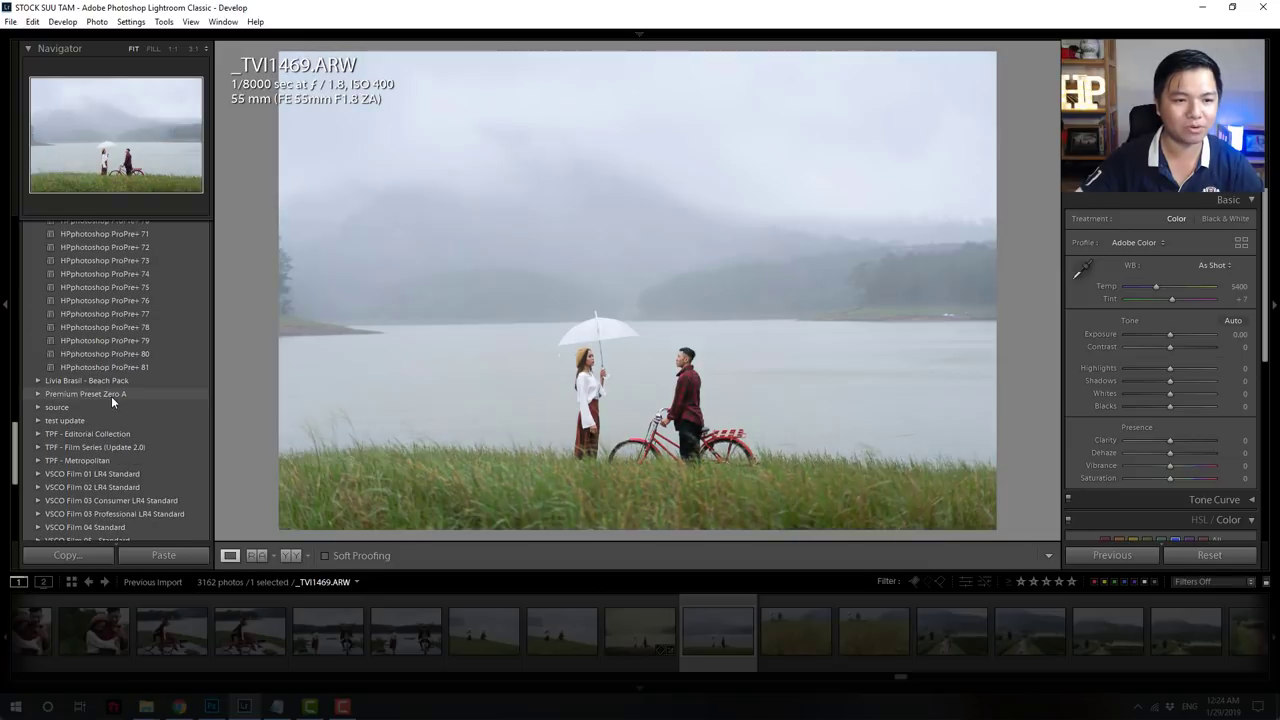
- Try Premium ZA 14 from Premium Preset Zero A, then reset the photo and open the File menu
left_click(39, 392)
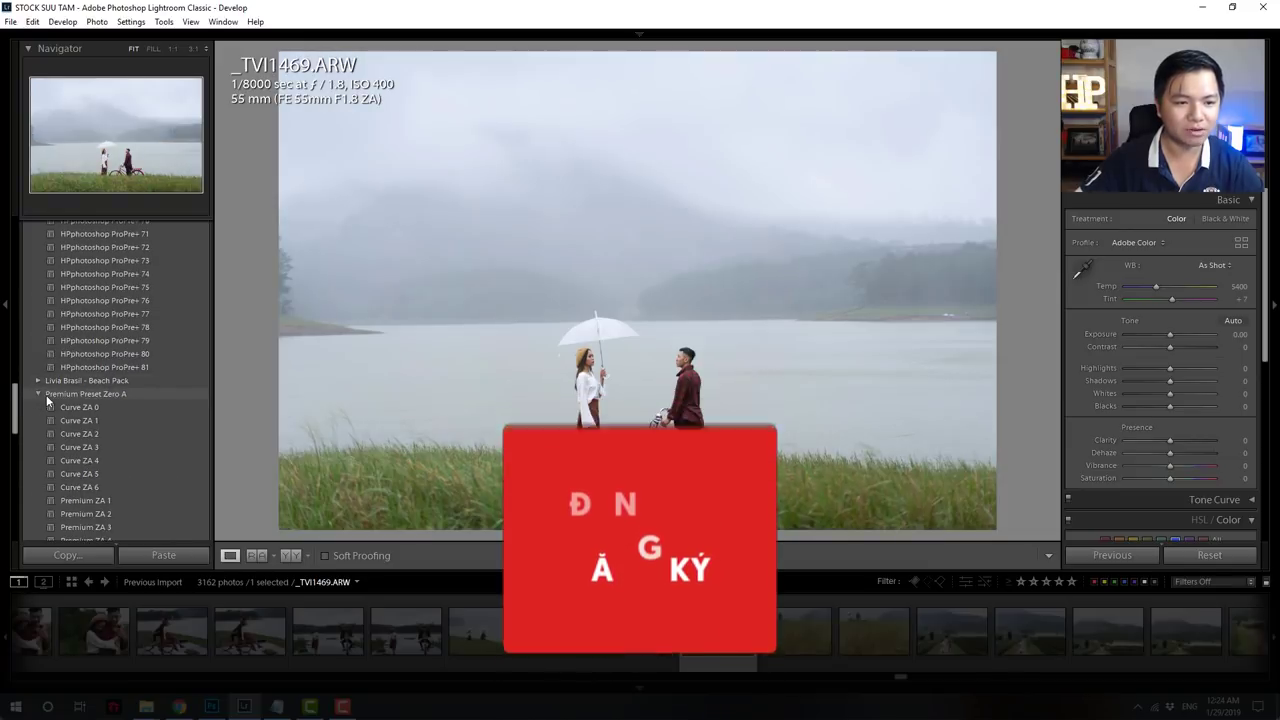
scroll(60, 395, "down", 5)
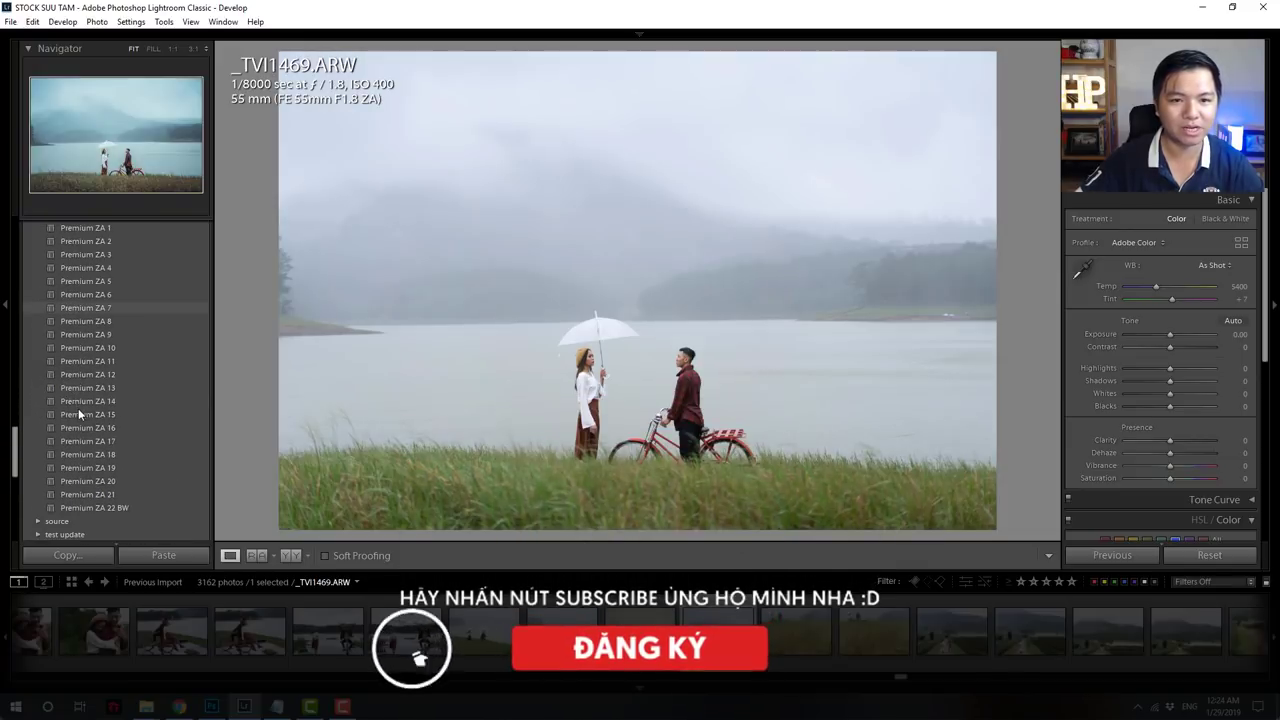
left_click(82, 414)
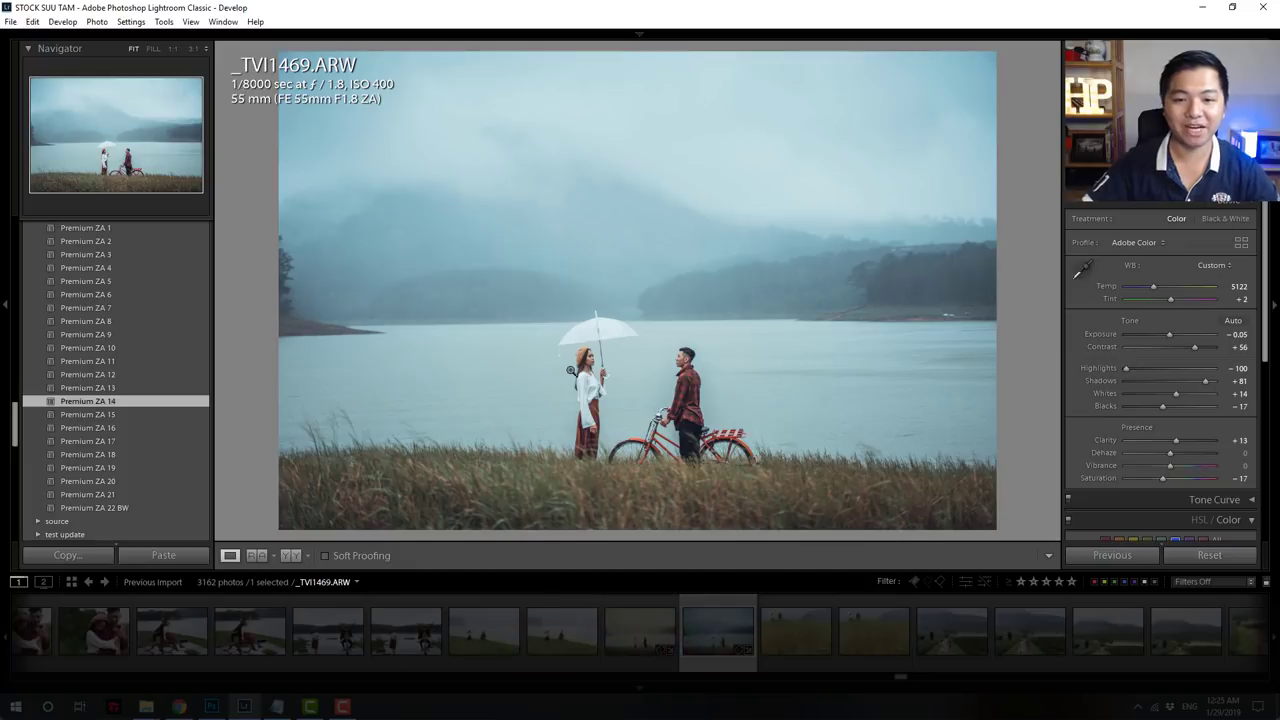
left_click(1207, 555)
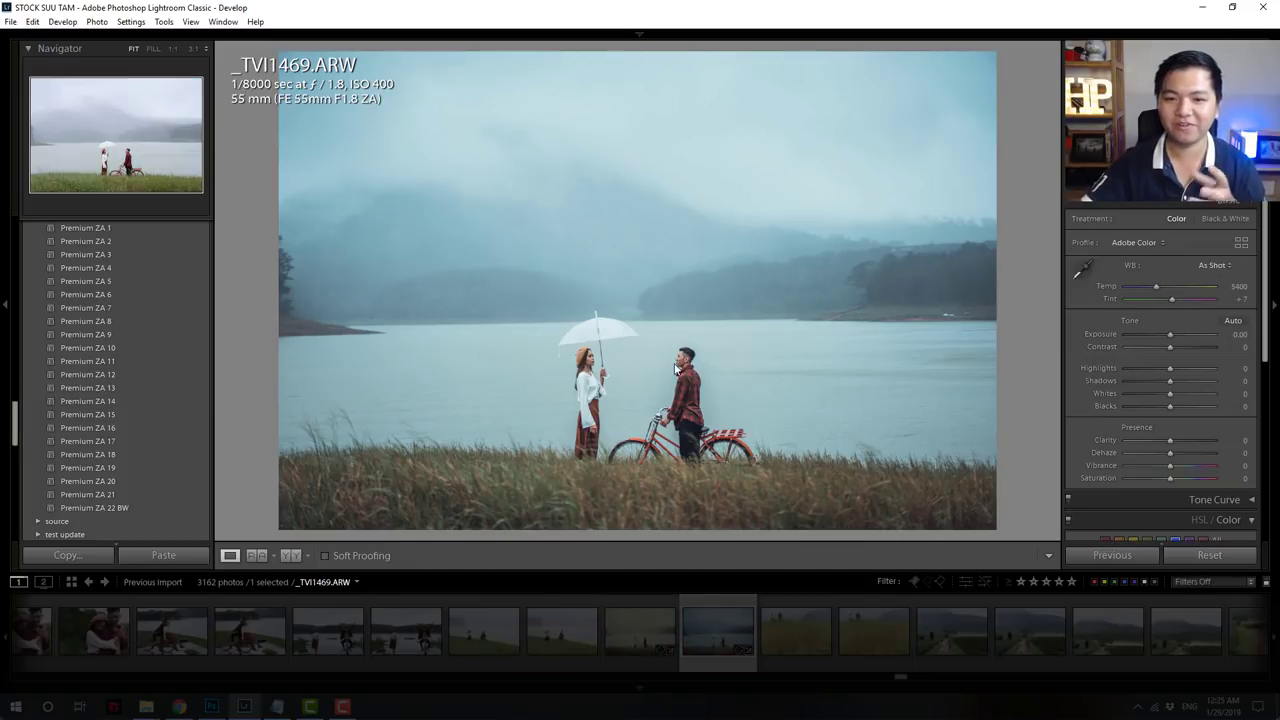
left_click(11, 21)
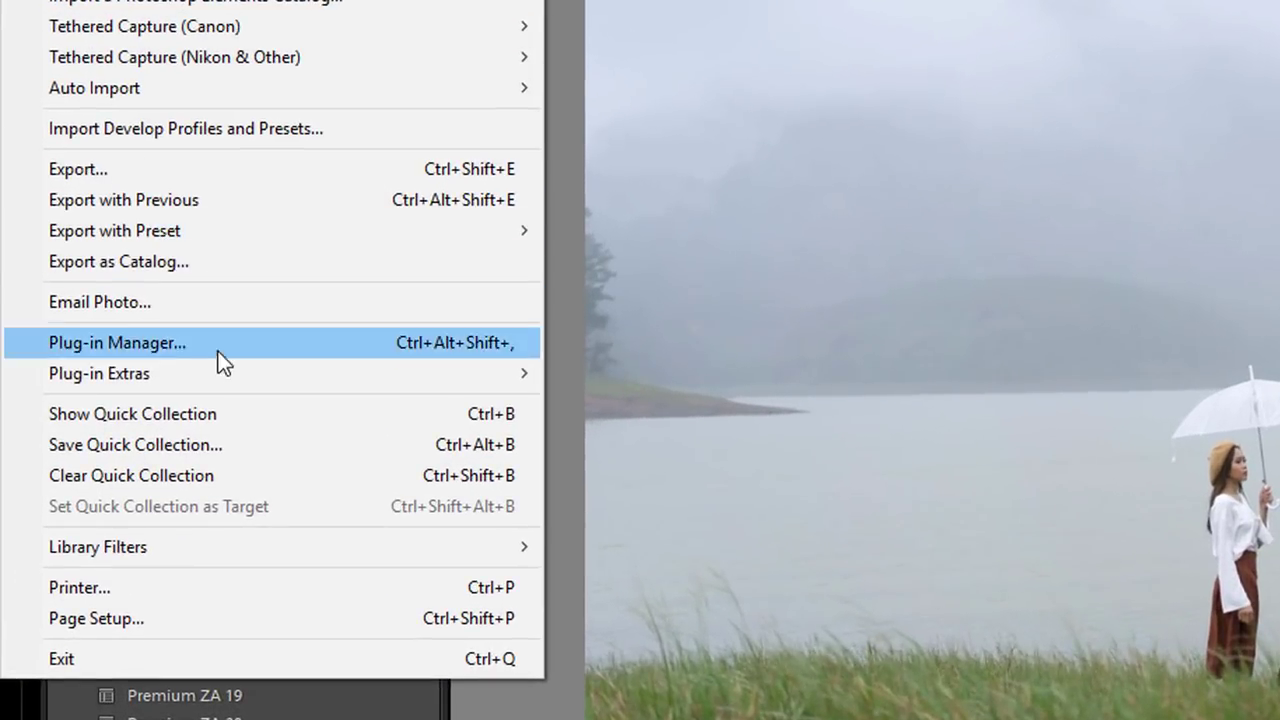
mouse_move(92, 365)
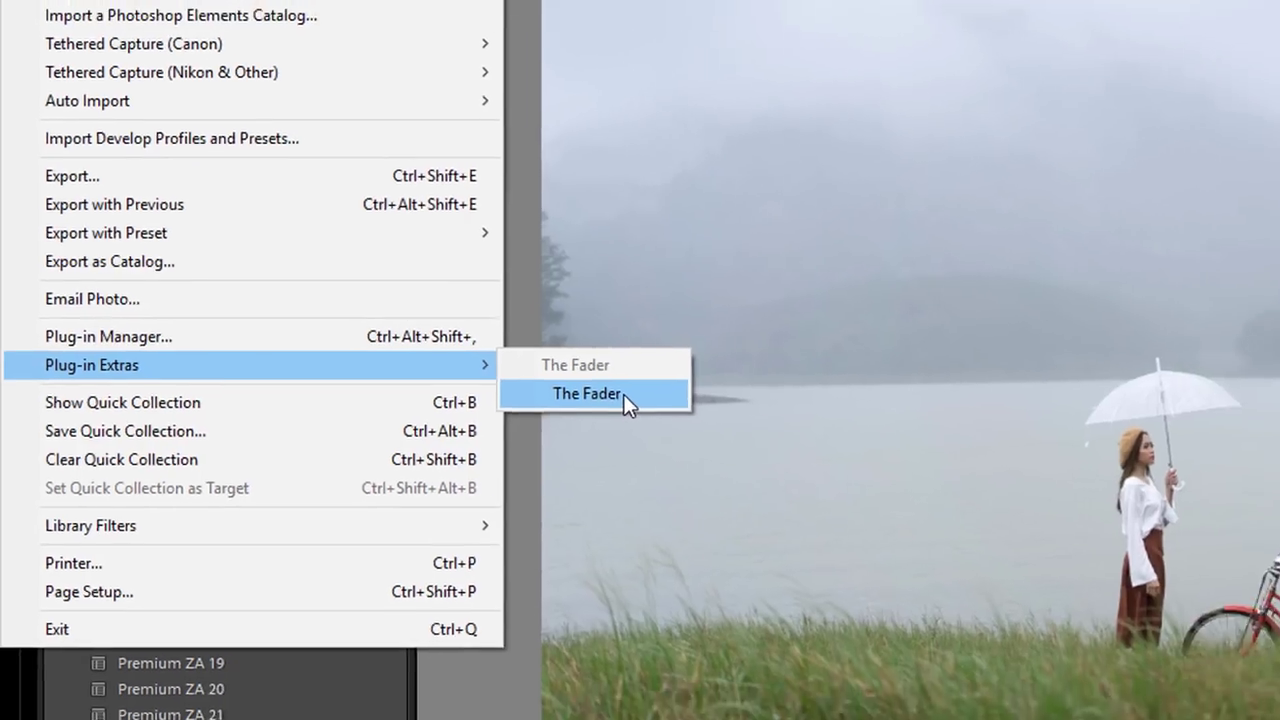
- Launch The Fader and choose the Premium Preset Zero A folder with preset Premium ZA 14
left_click(674, 406)
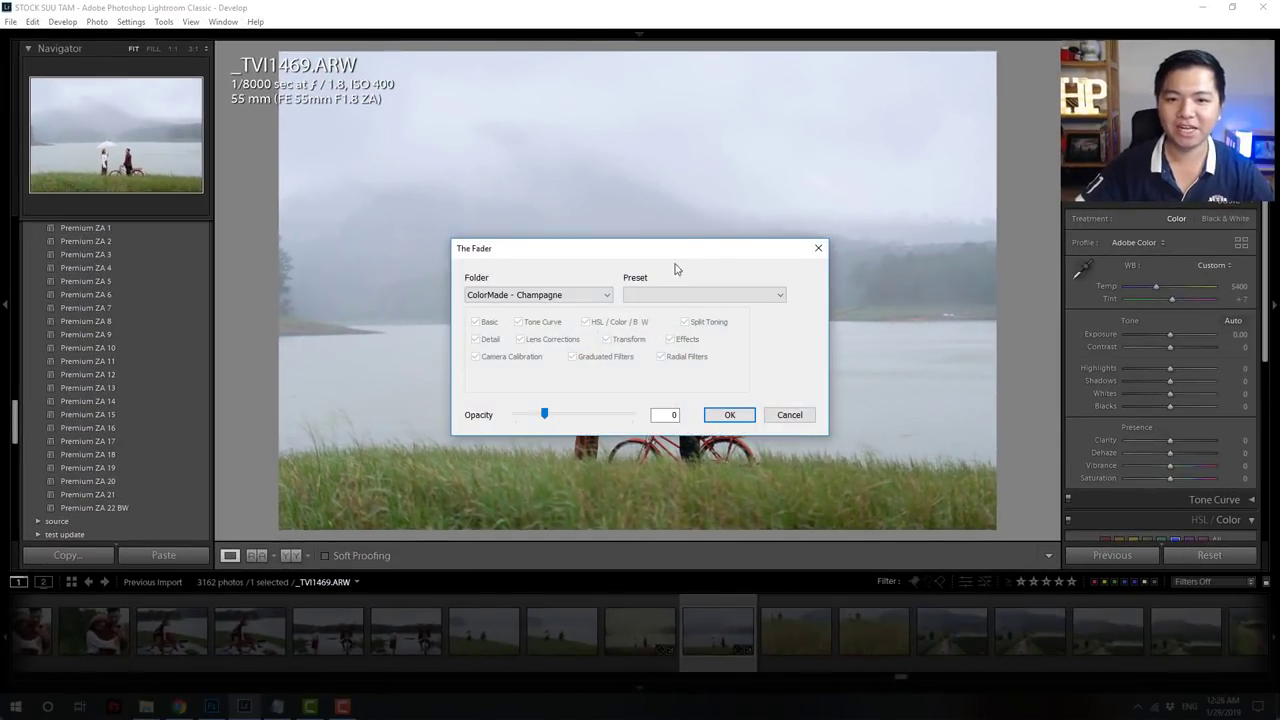
left_click_drag(686, 249, 711, 210)
left_click(628, 257)
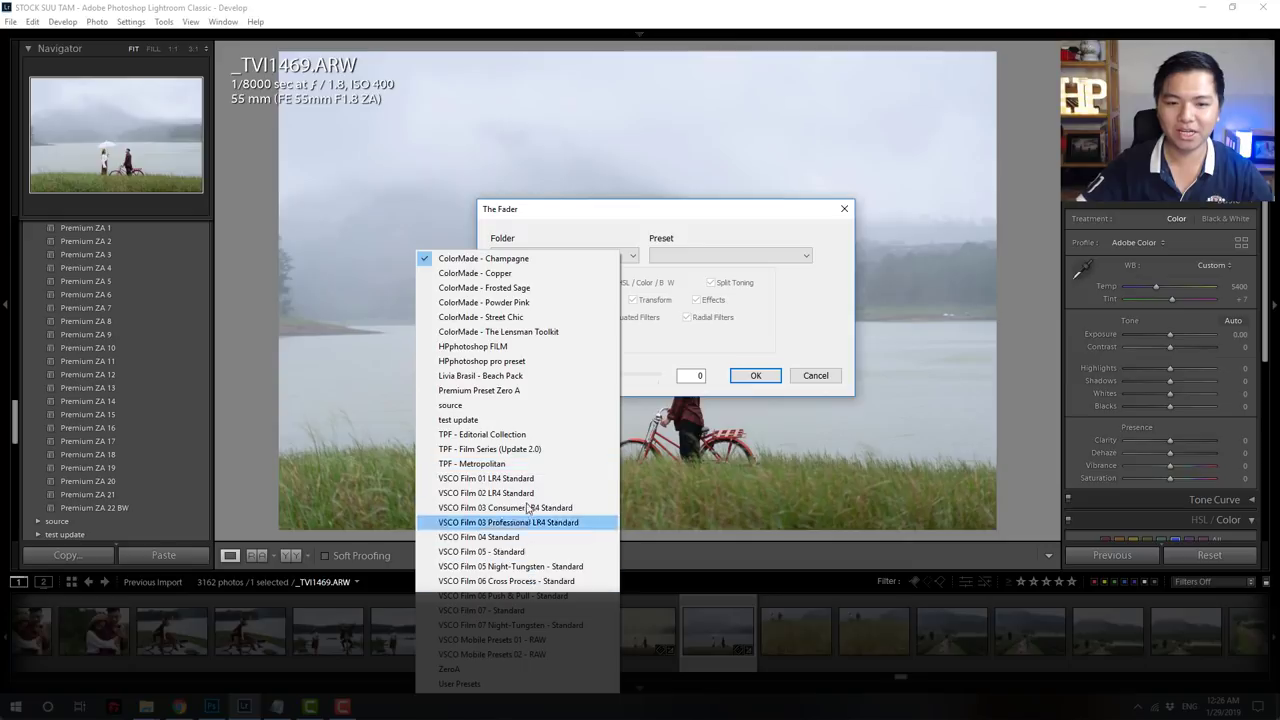
left_click(520, 391)
left_click(718, 258)
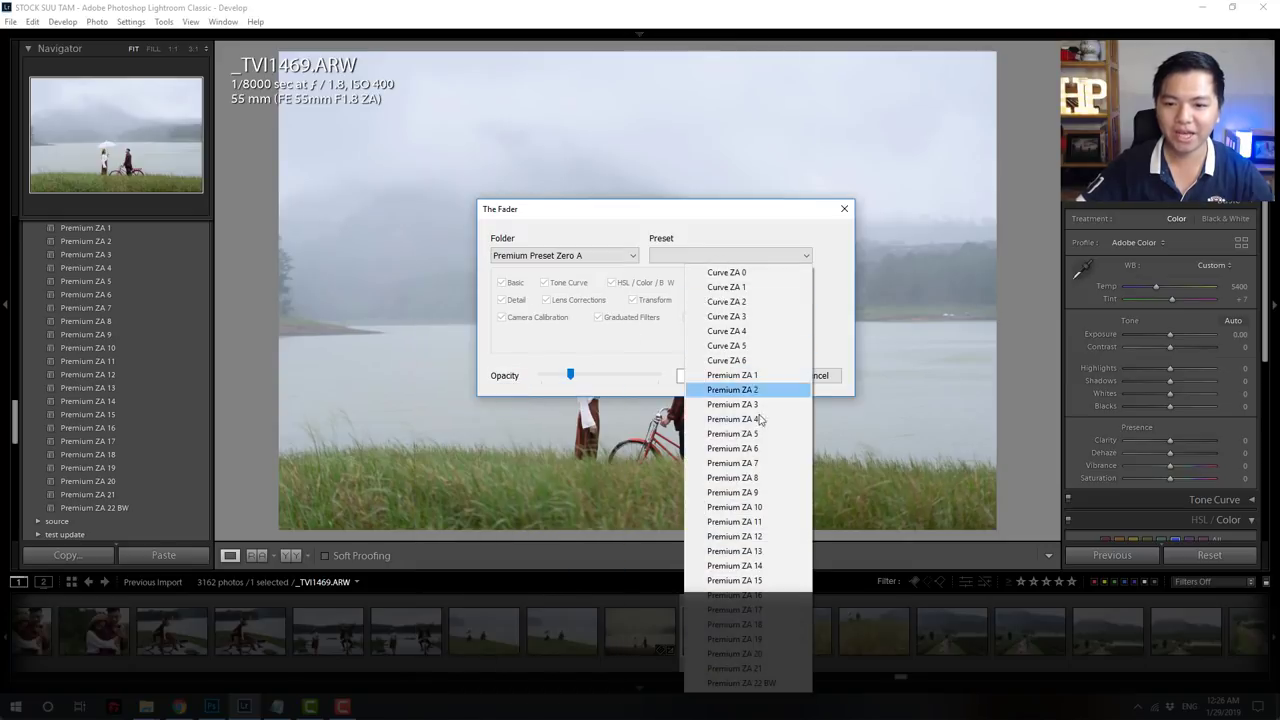
left_click(767, 566)
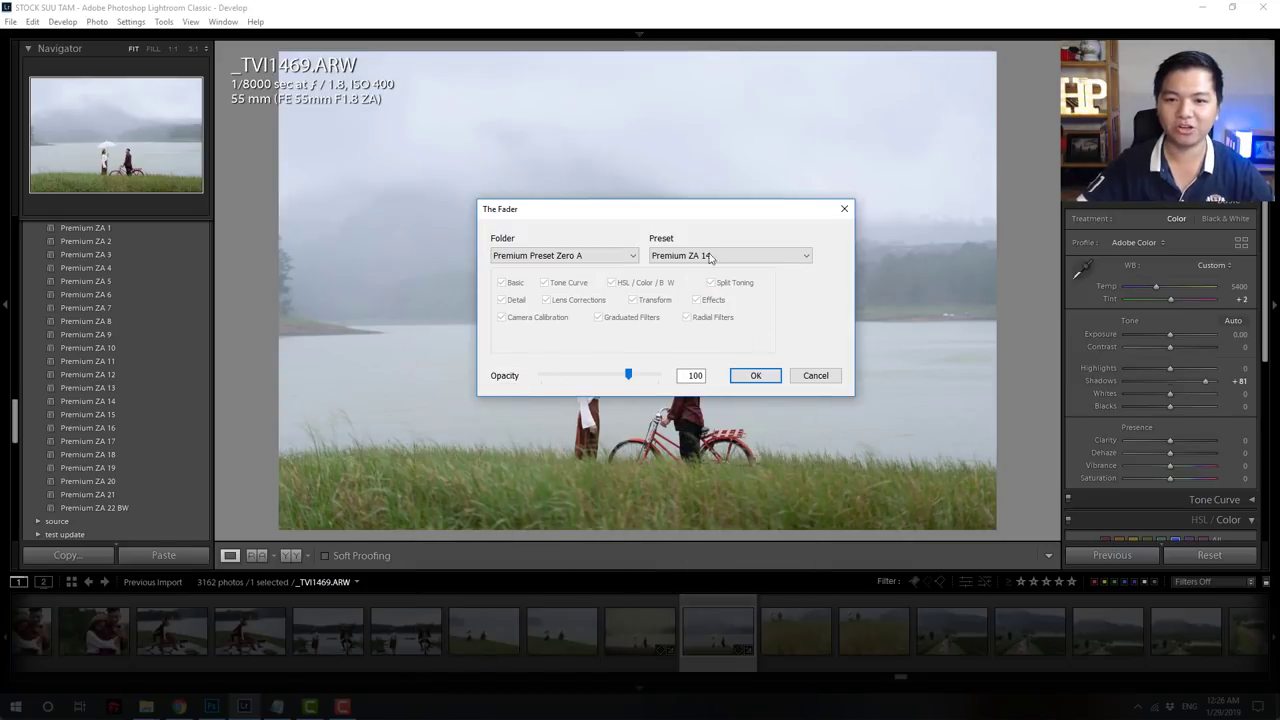
- Lower The Fader opacity to 45 and apply the faded preset to the photo
mouse_move(688, 216)
left_mouse_down()
mouse_move(1028, 124)
mouse_move(822, 93)
left_mouse_up()
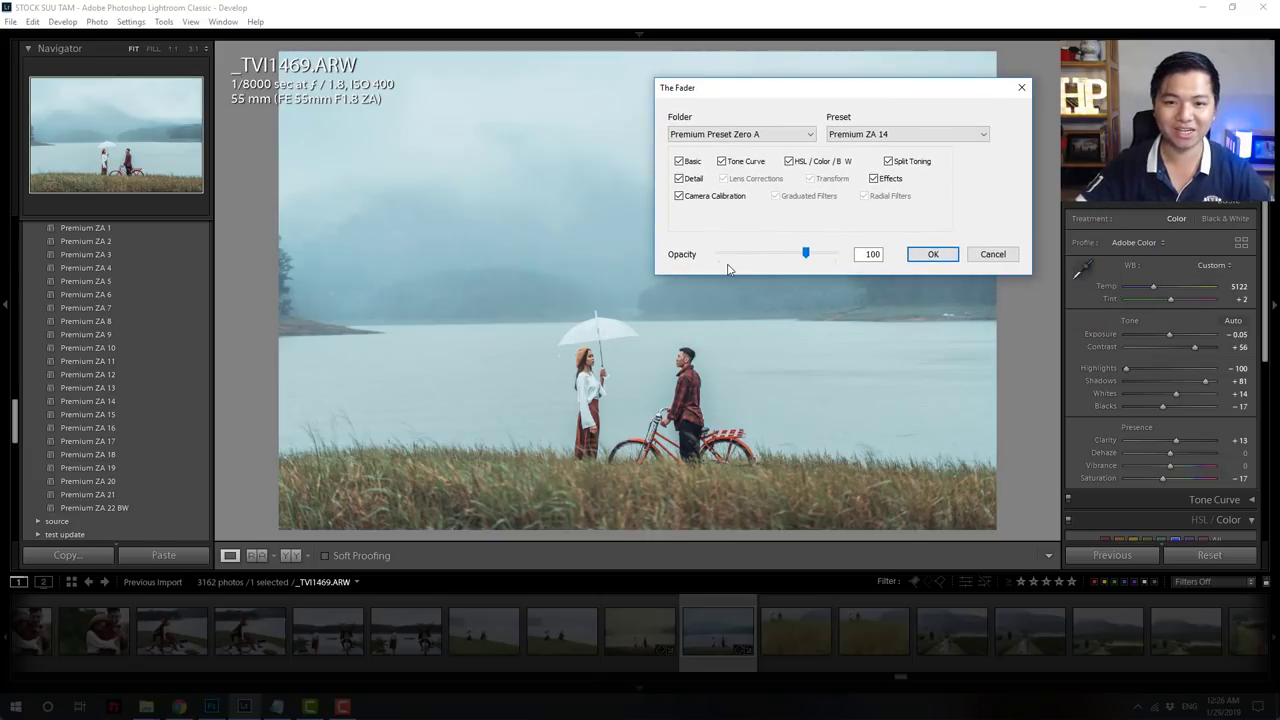
left_click_drag(805, 258, 793, 259)
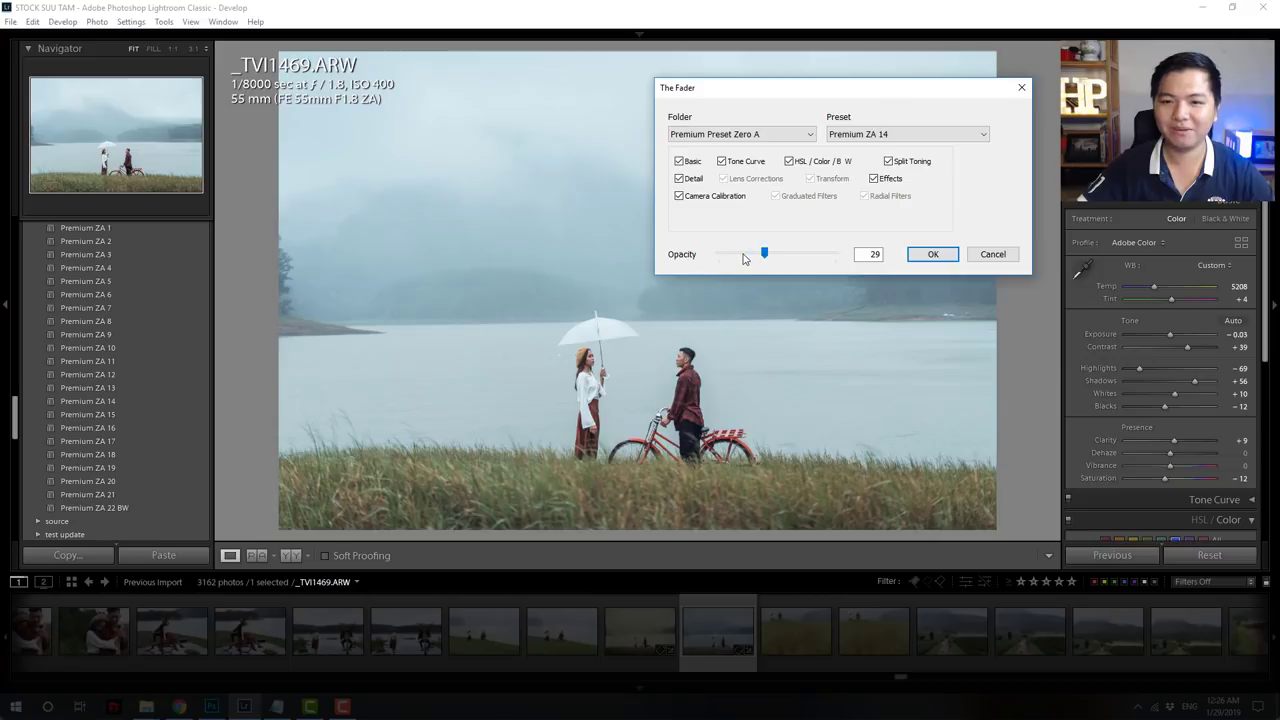
left_click_drag(763, 257, 697, 271)
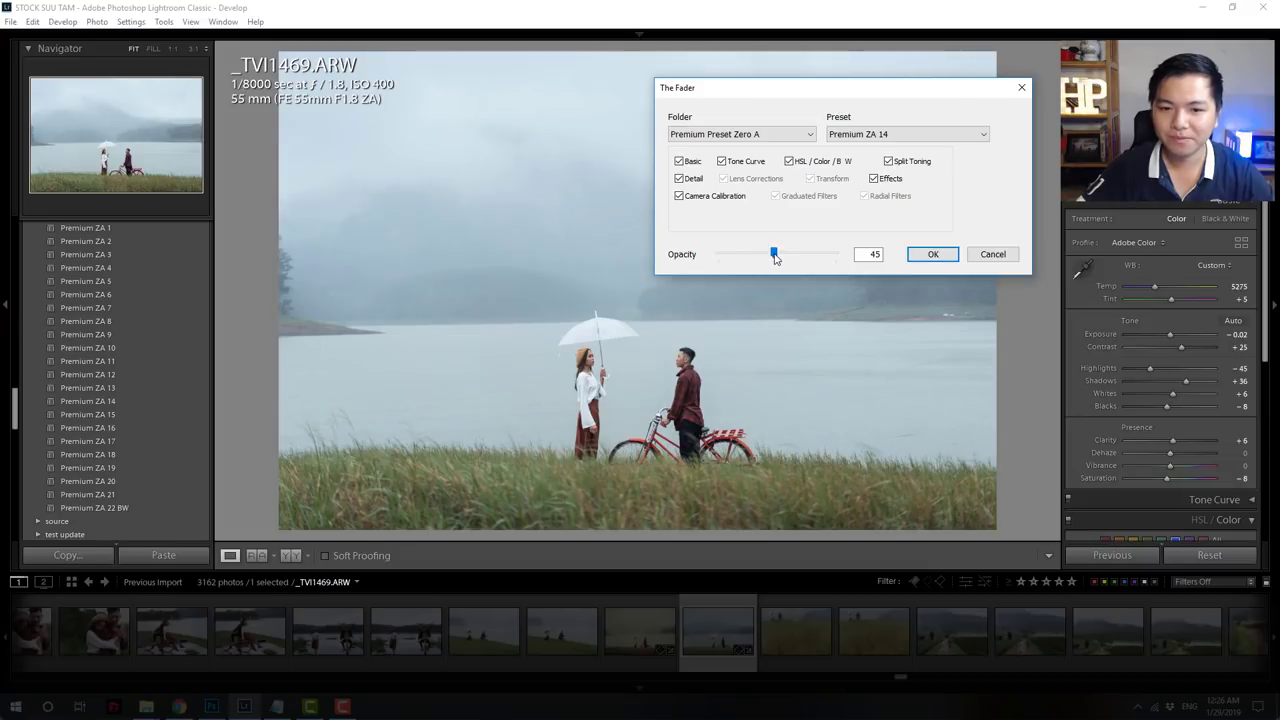
left_click(932, 254)
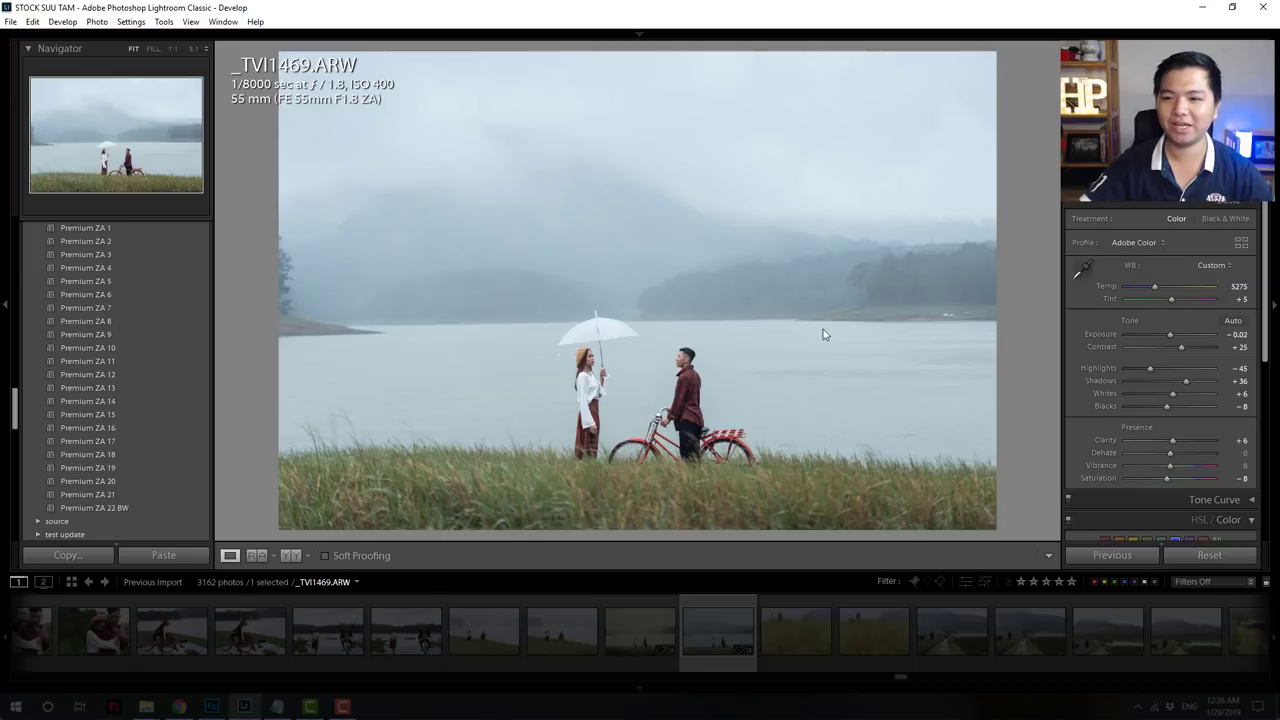